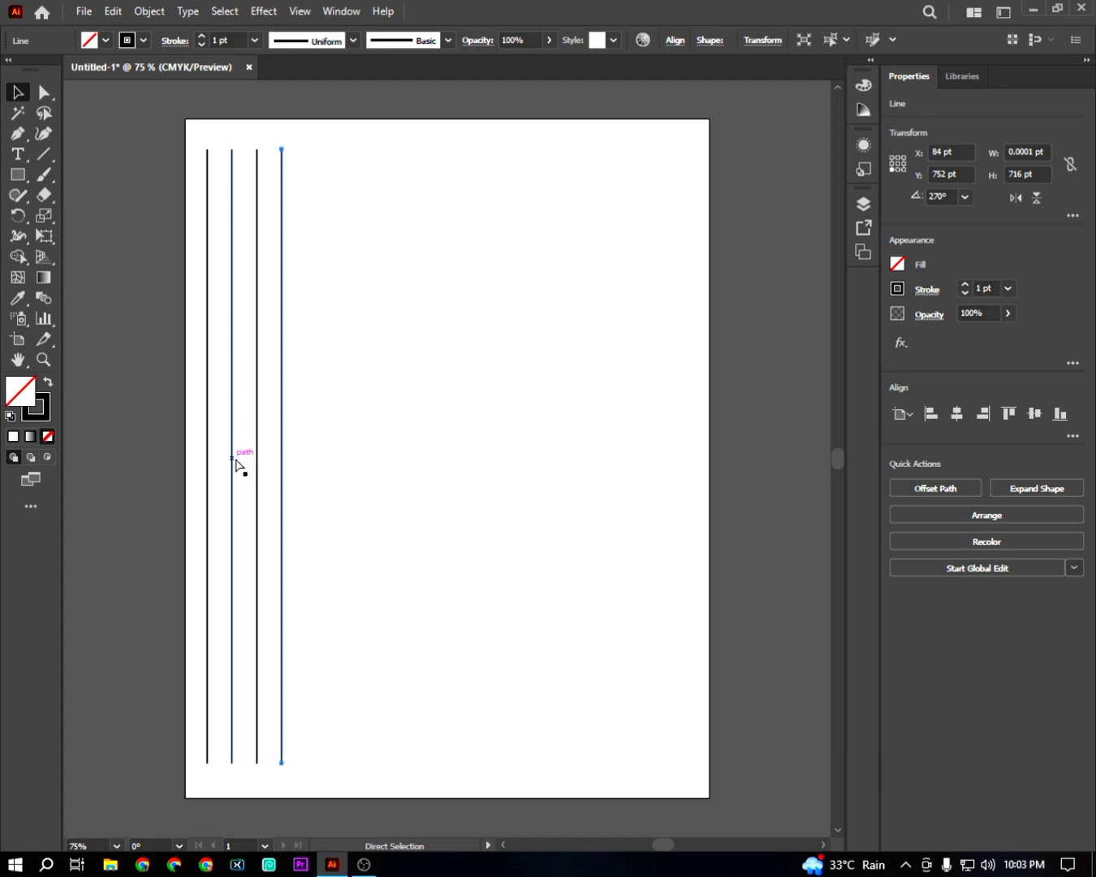
# Step: Repeat the line duplication until sixteen evenly spaced vertical lines run across the artboard
pyautogui.hotkey('ctrl', 'd')
pyautogui.hotkey('ctrl', 'd')
pyautogui.hotkey('ctrl', 'd')
pyautogui.hotkey('ctrl', 'd')
pyautogui.hotkey('ctrl', 'd')
pyautogui.hotkey('ctrl', 'd')
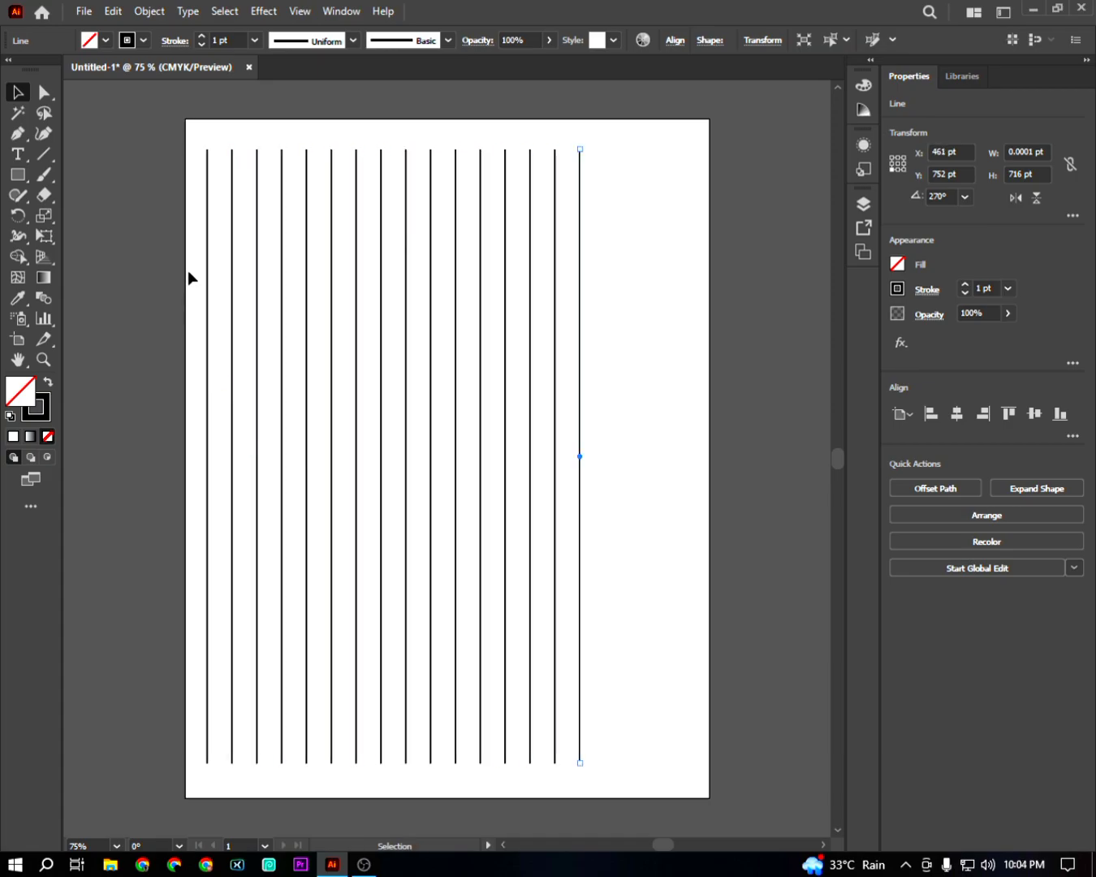
# Step: Stretch all the vertical lines together to about 484 pt wide and group them
pyautogui.hotkey('ctrl', 'a')
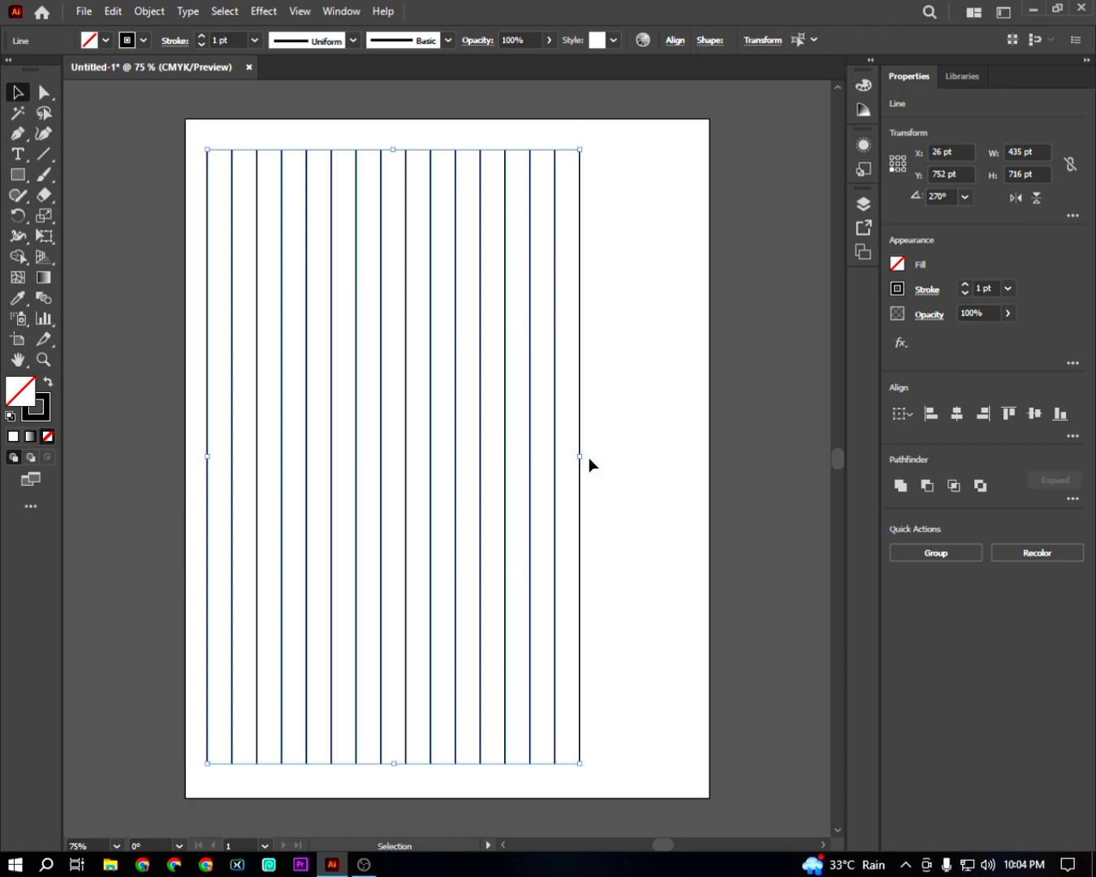
pyautogui.moveTo(582, 455); pyautogui.dragTo(621, 458)
pyautogui.rightClick(650, 443)
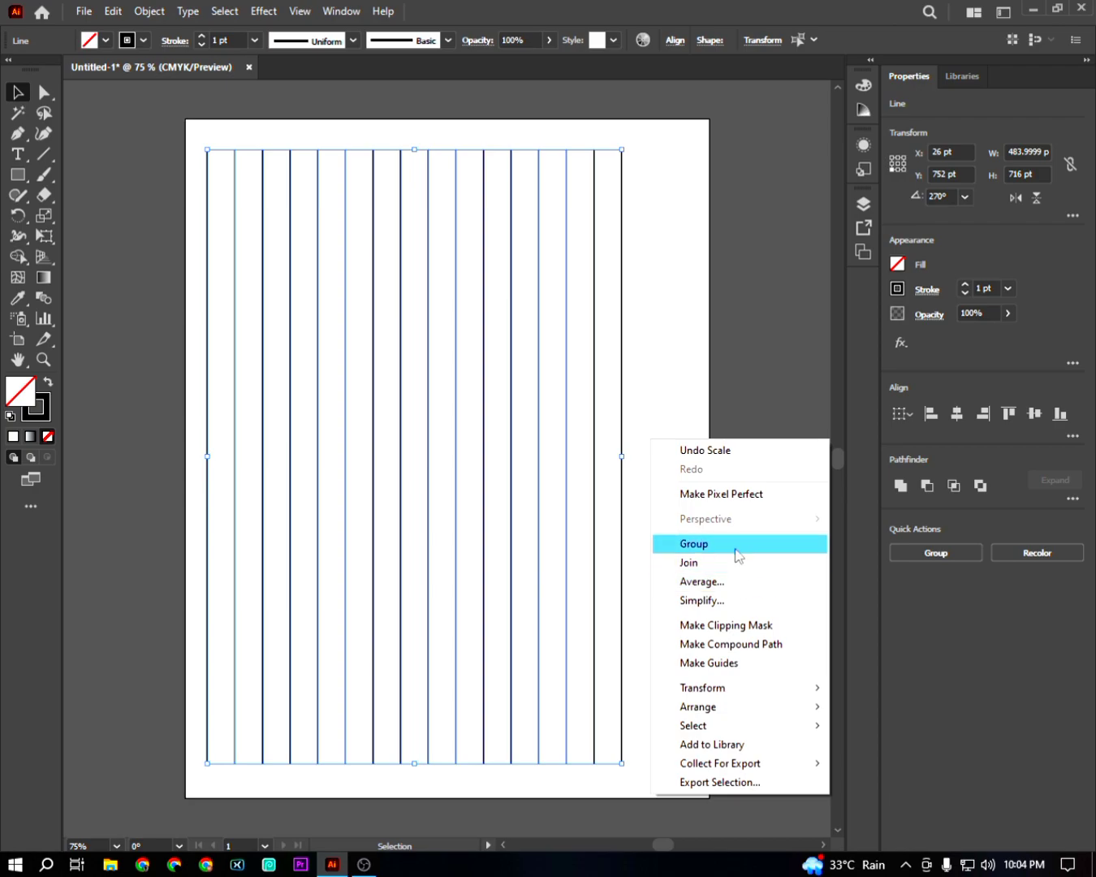
pyautogui.click(736, 547)
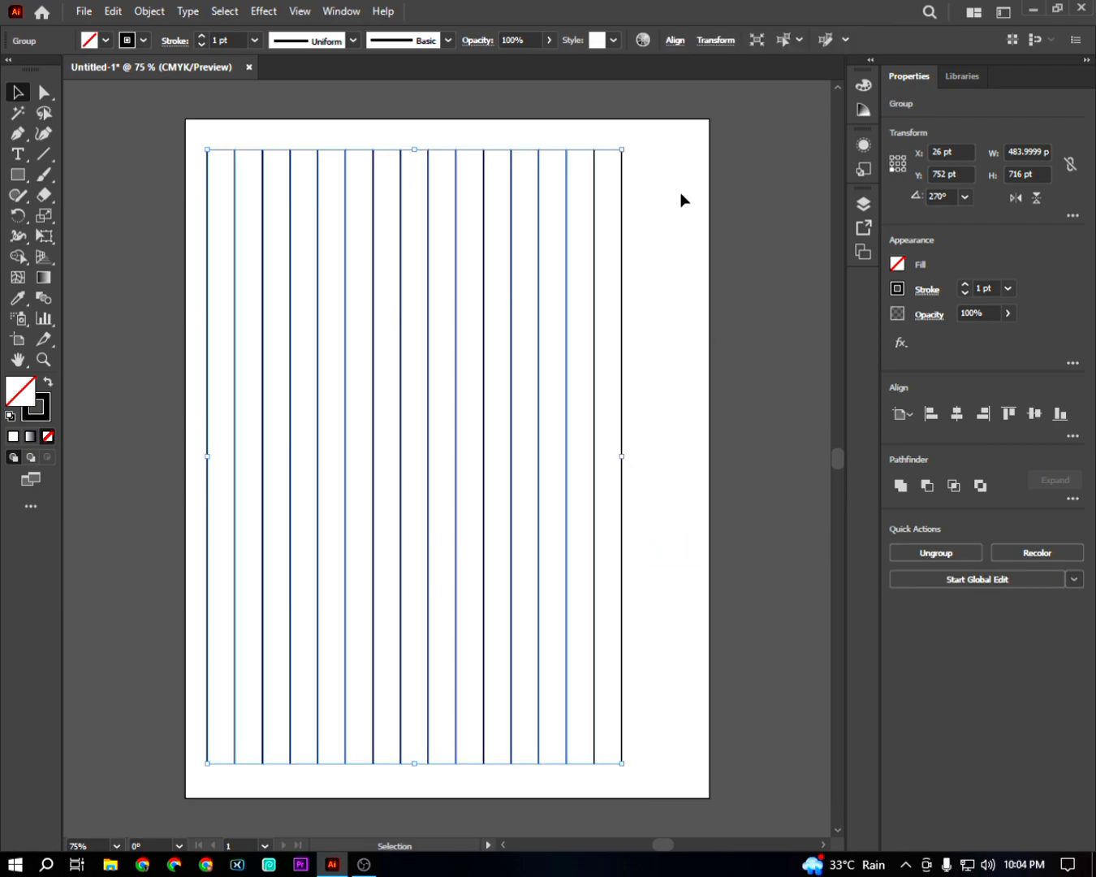
# Step: Add a copy of the line group rotated 90° to form a square grid and center both groups on the artboard
pyautogui.moveTo(623, 140); pyautogui.dragTo(685, 615)
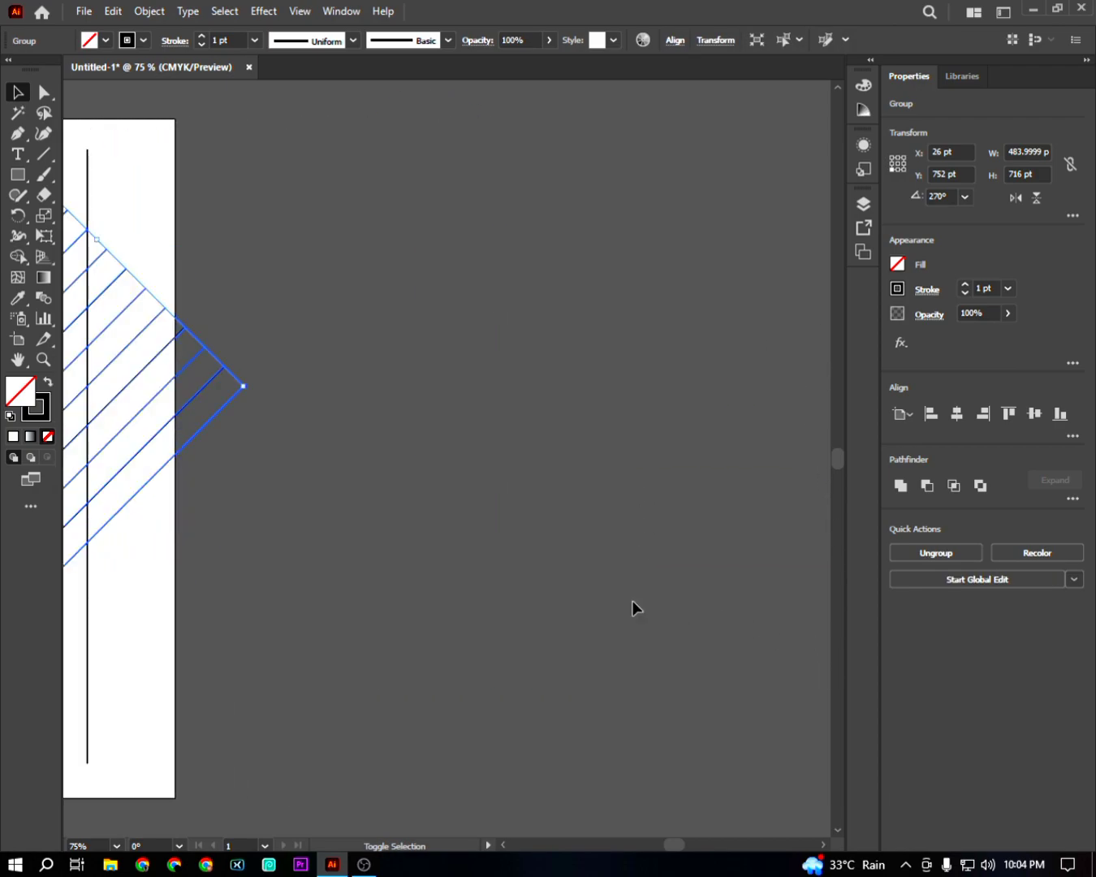
pyautogui.moveTo(244, 384); pyautogui.dragTo(746, 563)
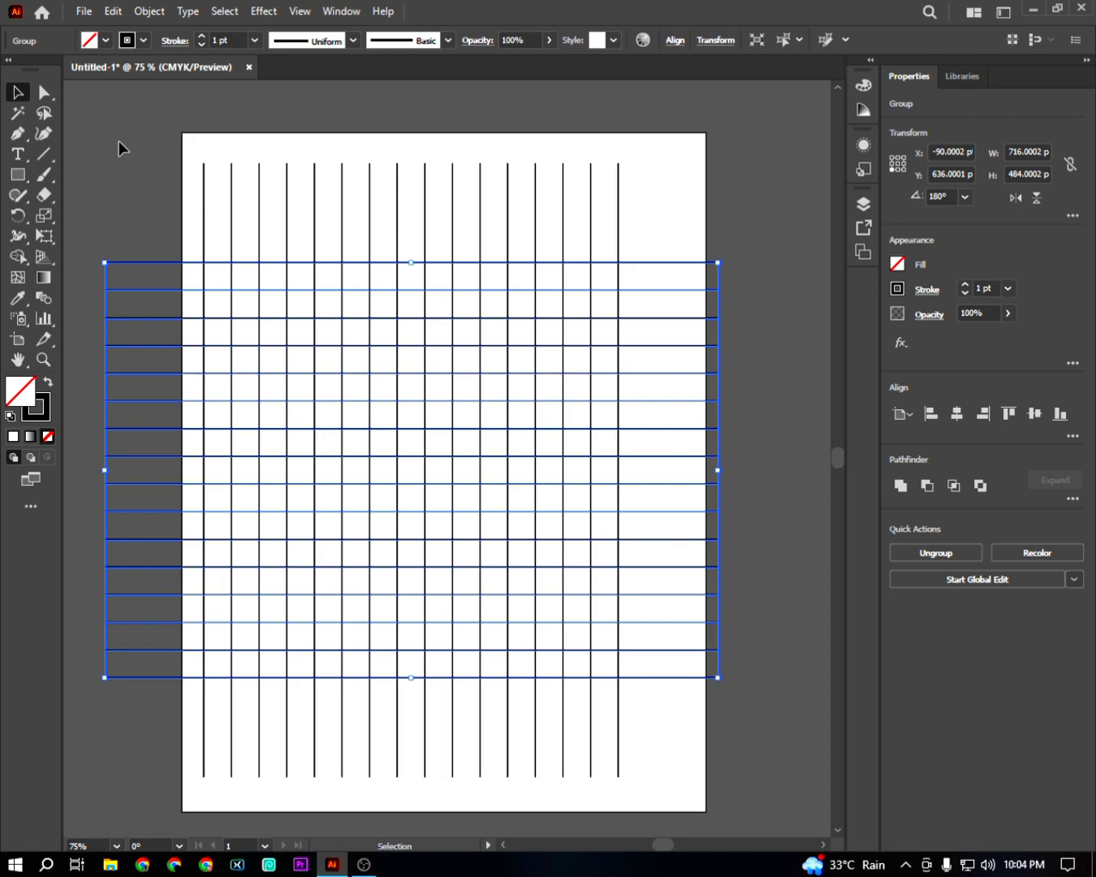
pyautogui.moveTo(116, 138); pyautogui.dragTo(518, 255)
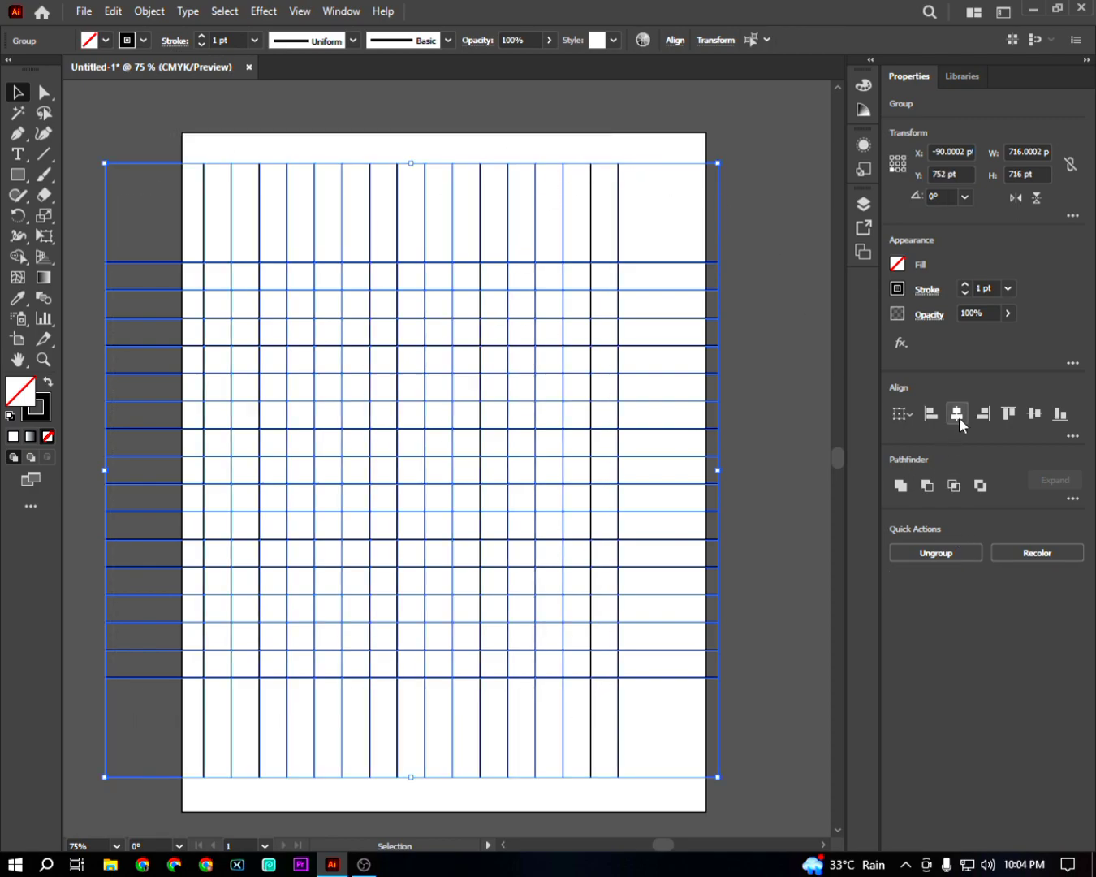
pyautogui.click(751, 293)
pyautogui.hotkey('ctrl', 'a')
pyautogui.moveTo(478, 357); pyautogui.dragTo(513, 341)
pyautogui.click(793, 180)
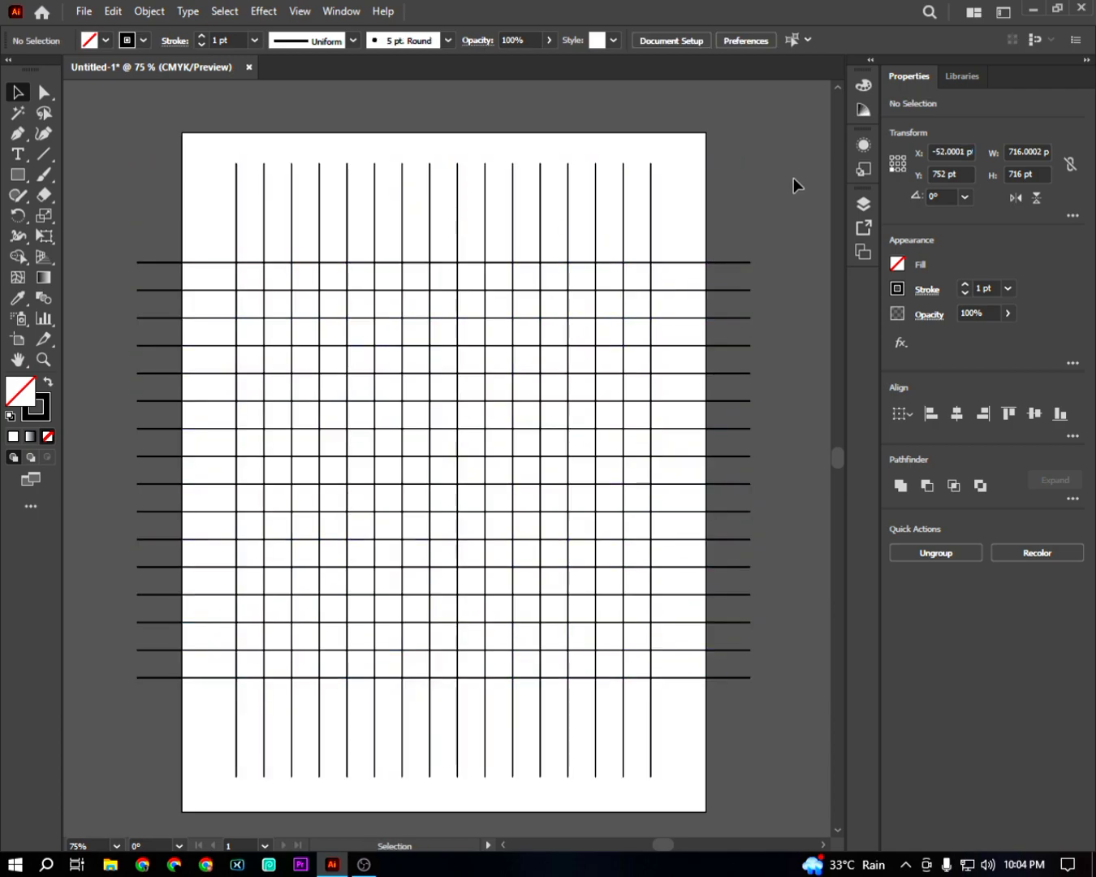
# Step: Draw a flat-topped hexagon about 521 pt wide and 451 pt high from the artboard's center, starting at the grid's upper edge
pyautogui.click(10, 176)
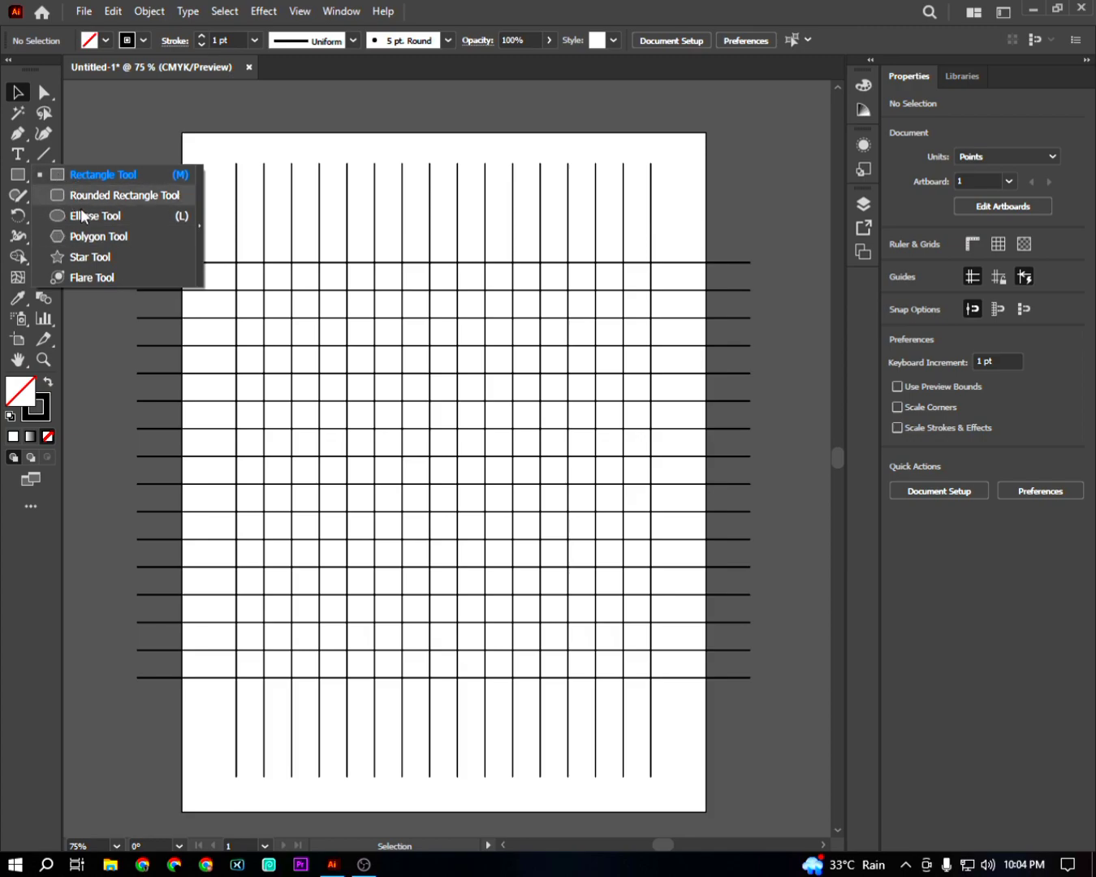
pyautogui.click(85, 236)
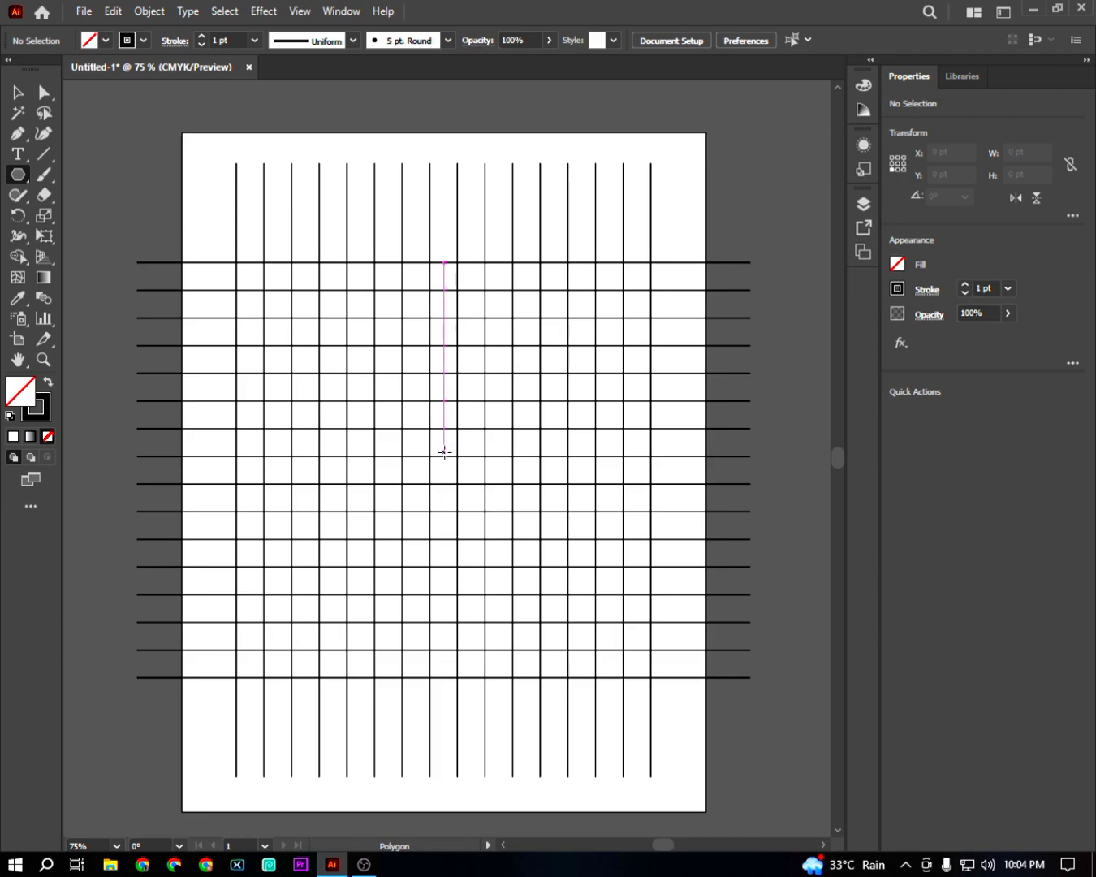
pyautogui.moveTo(445, 455); pyautogui.dragTo(526, 665)
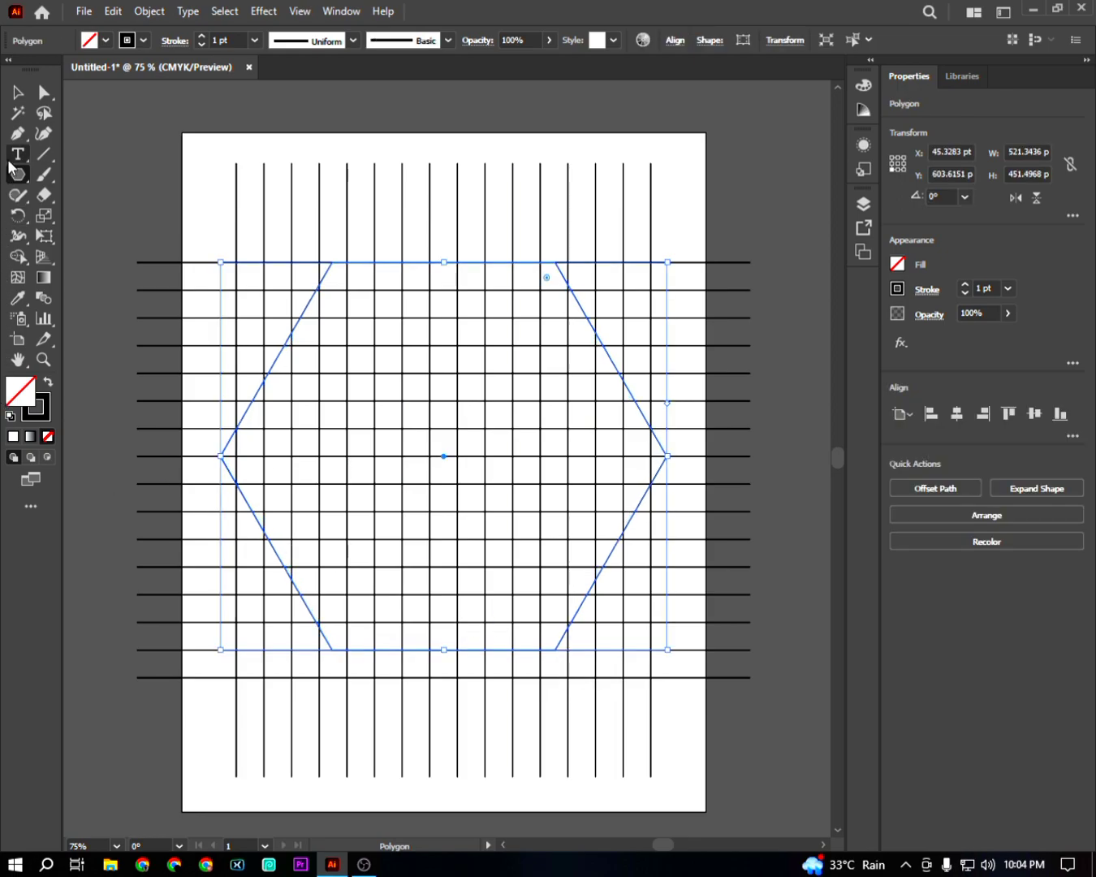
# Step: Resize the hexagon to about 484 by 484 pt to fit the grid and add a concentric copy one cell smaller
pyautogui.click(17, 93)
pyautogui.moveTo(448, 655); pyautogui.dragTo(447, 679)
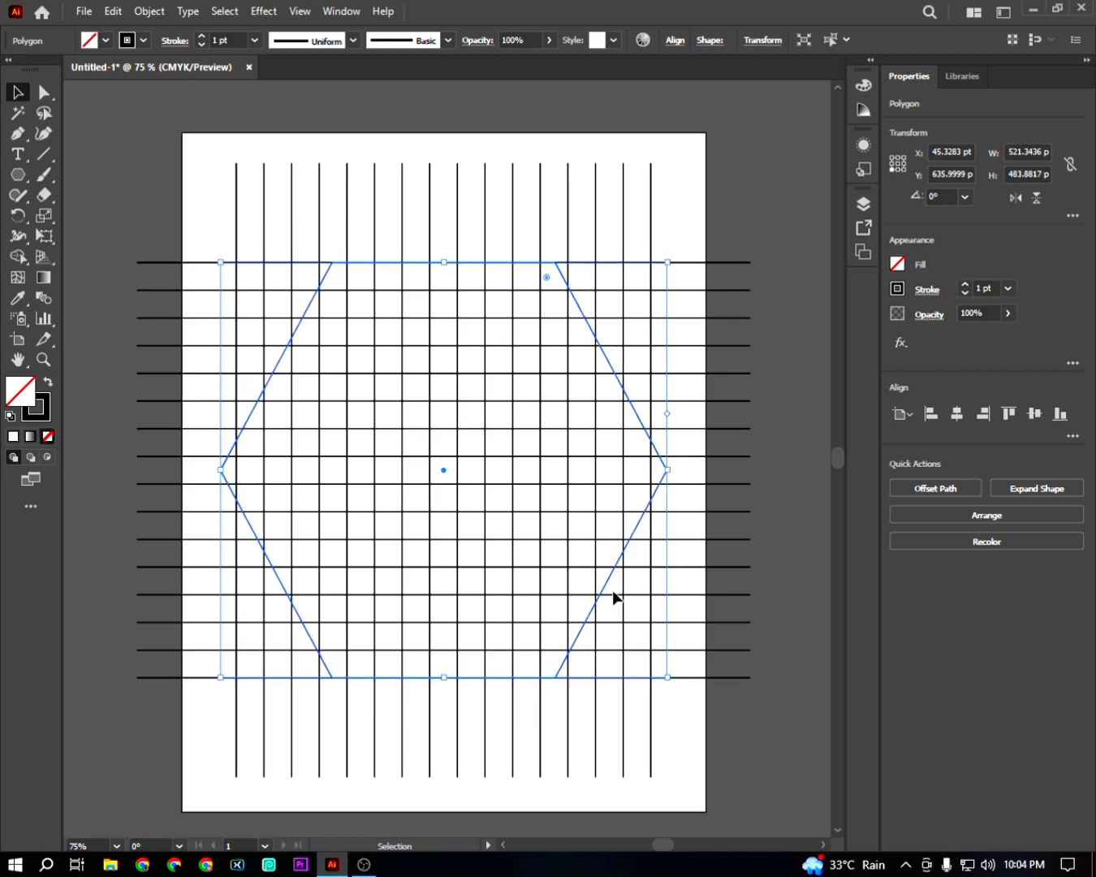
pyautogui.moveTo(669, 472); pyautogui.dragTo(654, 471)
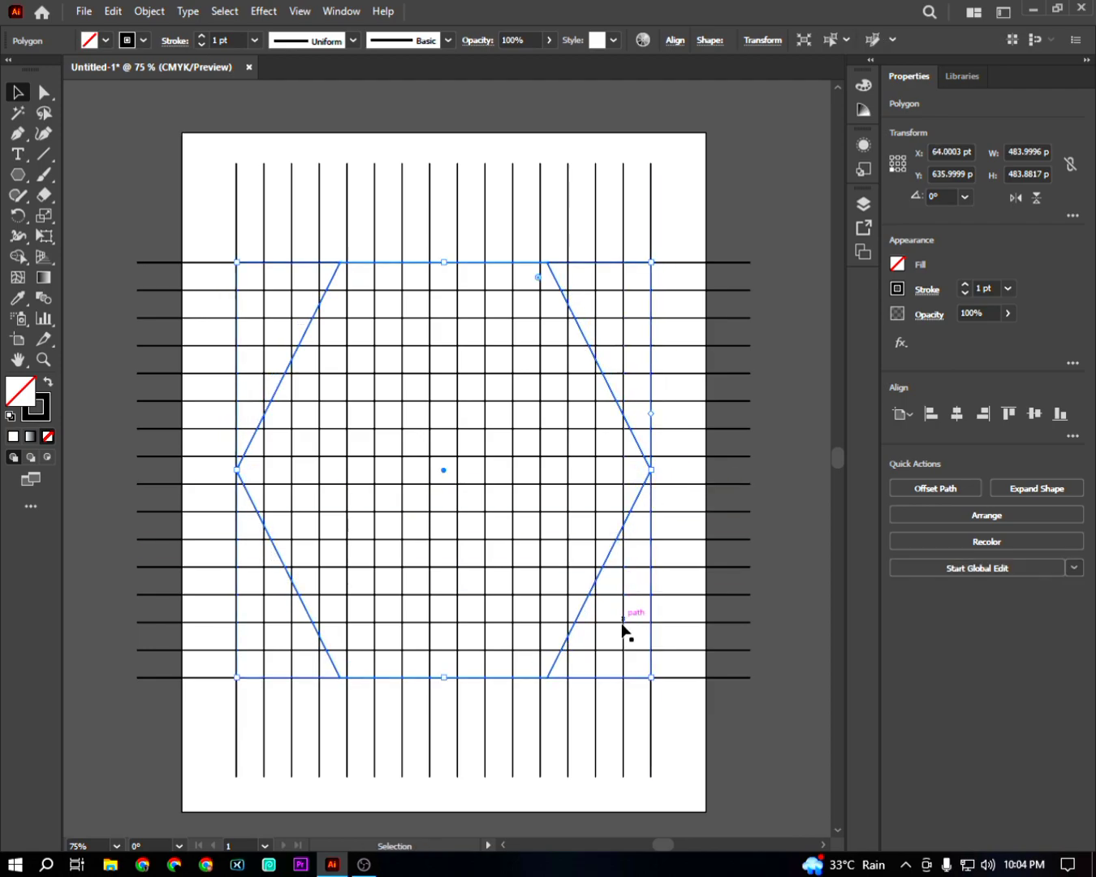
pyautogui.moveTo(652, 678); pyautogui.dragTo(627, 654)
# Step: Give all objects a red fill and no stroke, and merge the cells of the A's left crossbar with Shape Builder
pyautogui.hotkey('ctrl', 'a')
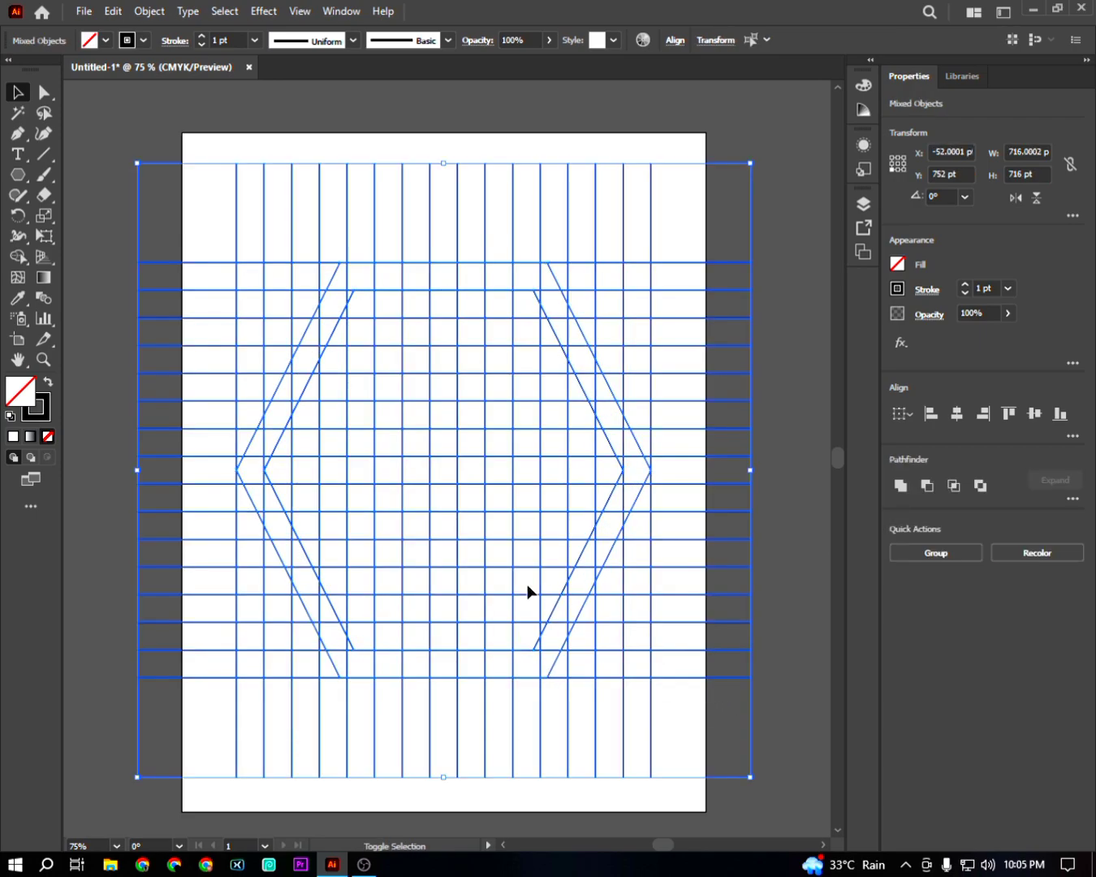
pyautogui.hotkey('shift', 'm')
pyautogui.click(107, 39)
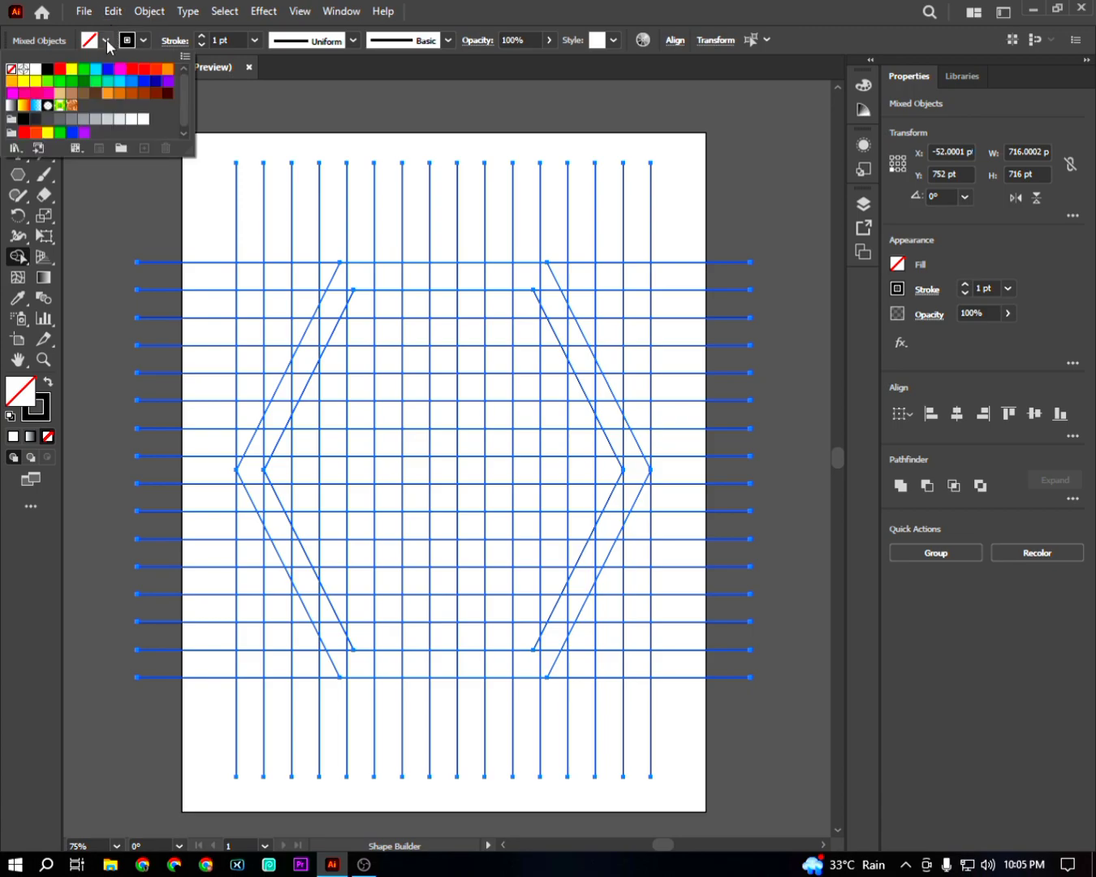
pyautogui.click(59, 69)
pyautogui.click(143, 39)
pyautogui.click(13, 70)
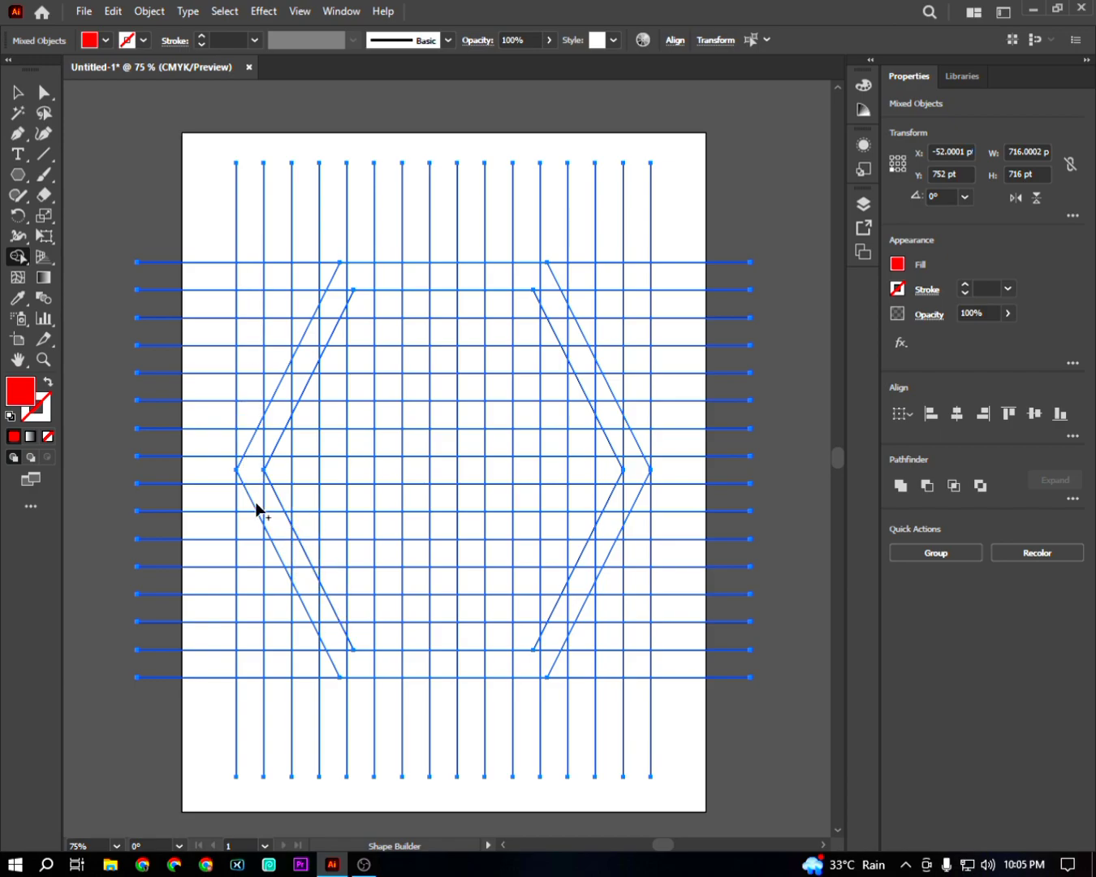
pyautogui.moveTo(246, 473)
pyautogui.mouseDown()
pyautogui.moveTo(328, 475)
pyautogui.moveTo(251, 463)
pyautogui.mouseUp()
pyautogui.moveTo(252, 462); pyautogui.dragTo(348, 288)
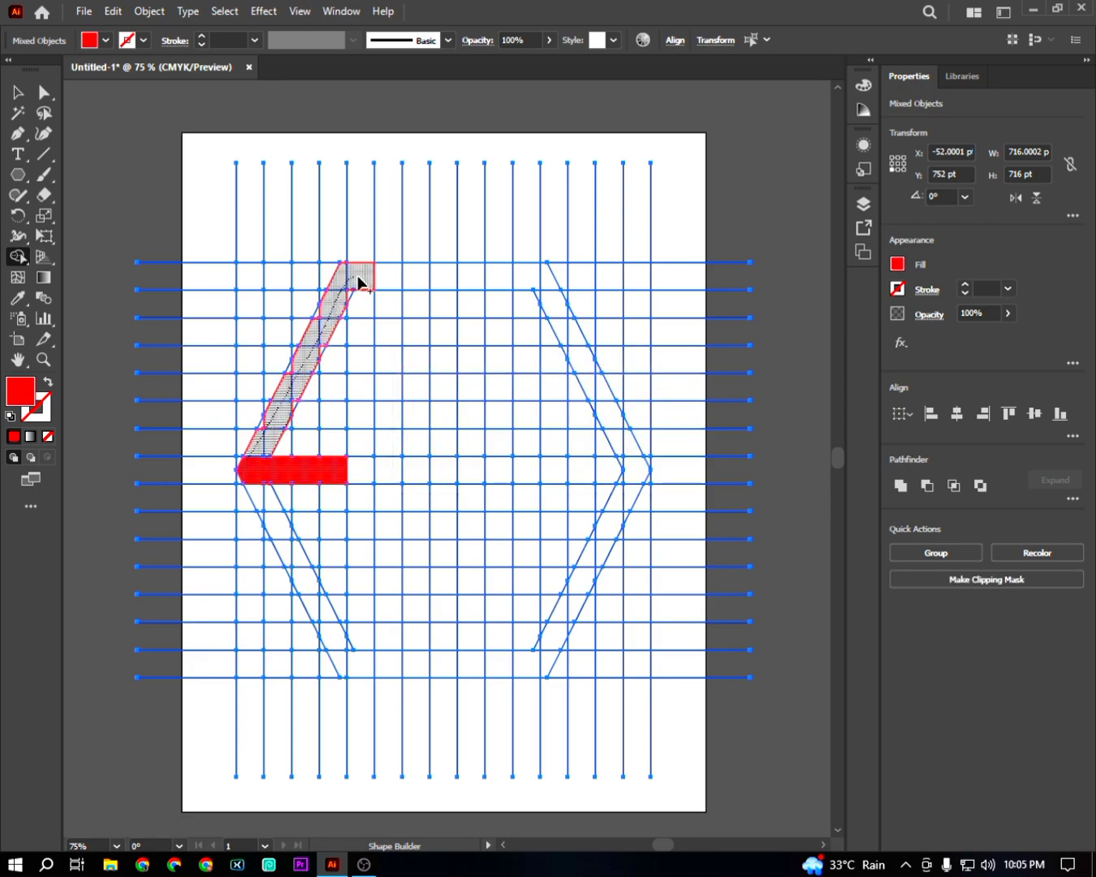
pyautogui.moveTo(362, 399); pyautogui.dragTo(367, 503)
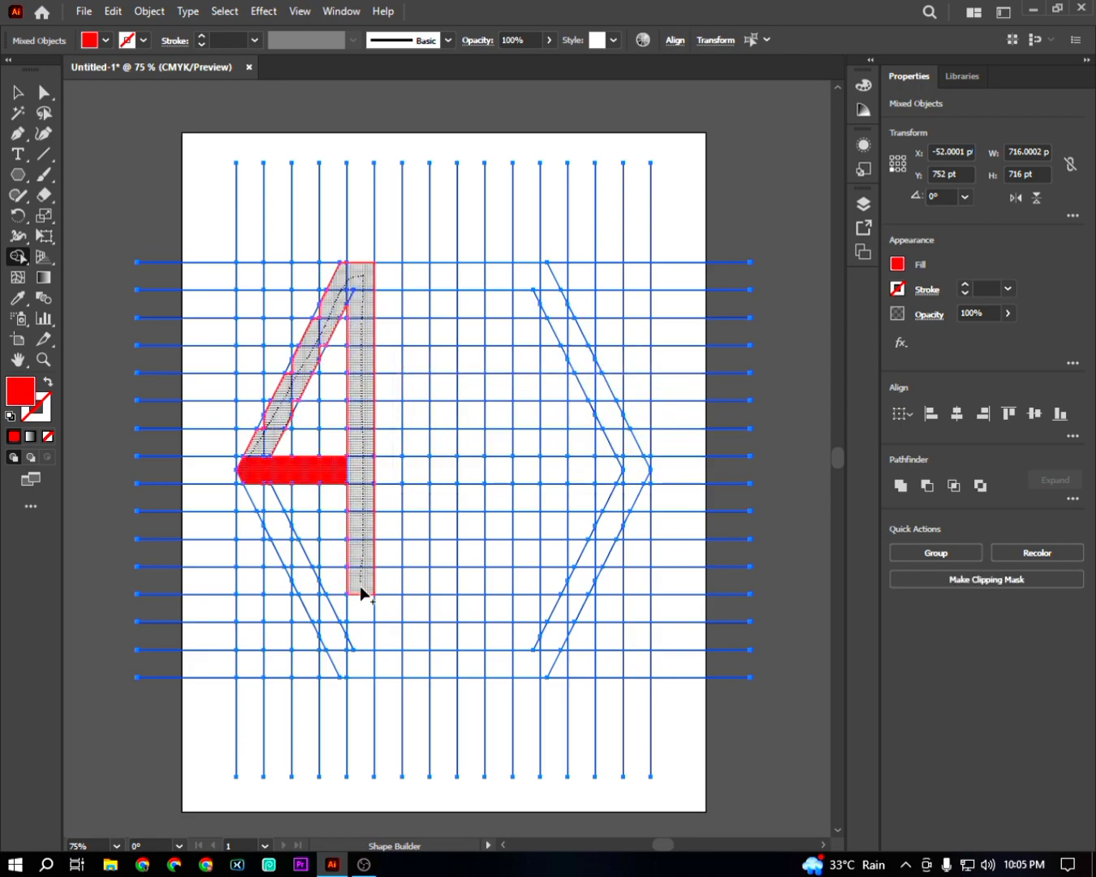
pyautogui.moveTo(361, 660); pyautogui.dragTo(361, 656)
pyautogui.hotkey('ctrl', 'z')
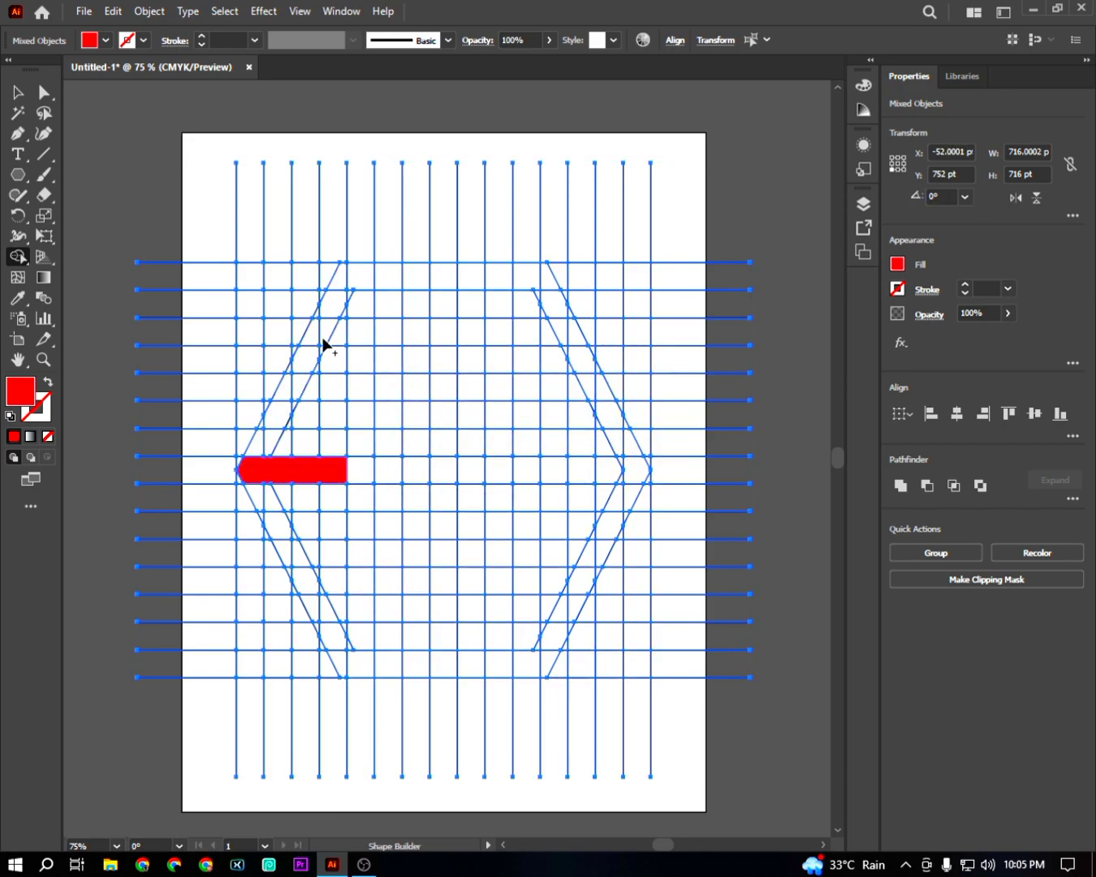
# Step: Build the letter A with Shape Builder by merging a full-height stem, the upper-left diagonal, the crossbar and a short lower-left leg
pyautogui.moveTo(368, 267)
pyautogui.mouseDown()
pyautogui.moveTo(386, 275)
pyautogui.moveTo(387, 672)
pyautogui.mouseUp()
pyautogui.moveTo(340, 273)
pyautogui.mouseDown()
pyautogui.moveTo(327, 316)
pyautogui.moveTo(353, 285)
pyautogui.moveTo(351, 300)
pyautogui.moveTo(354, 279)
pyautogui.moveTo(249, 468)
pyautogui.mouseUp()
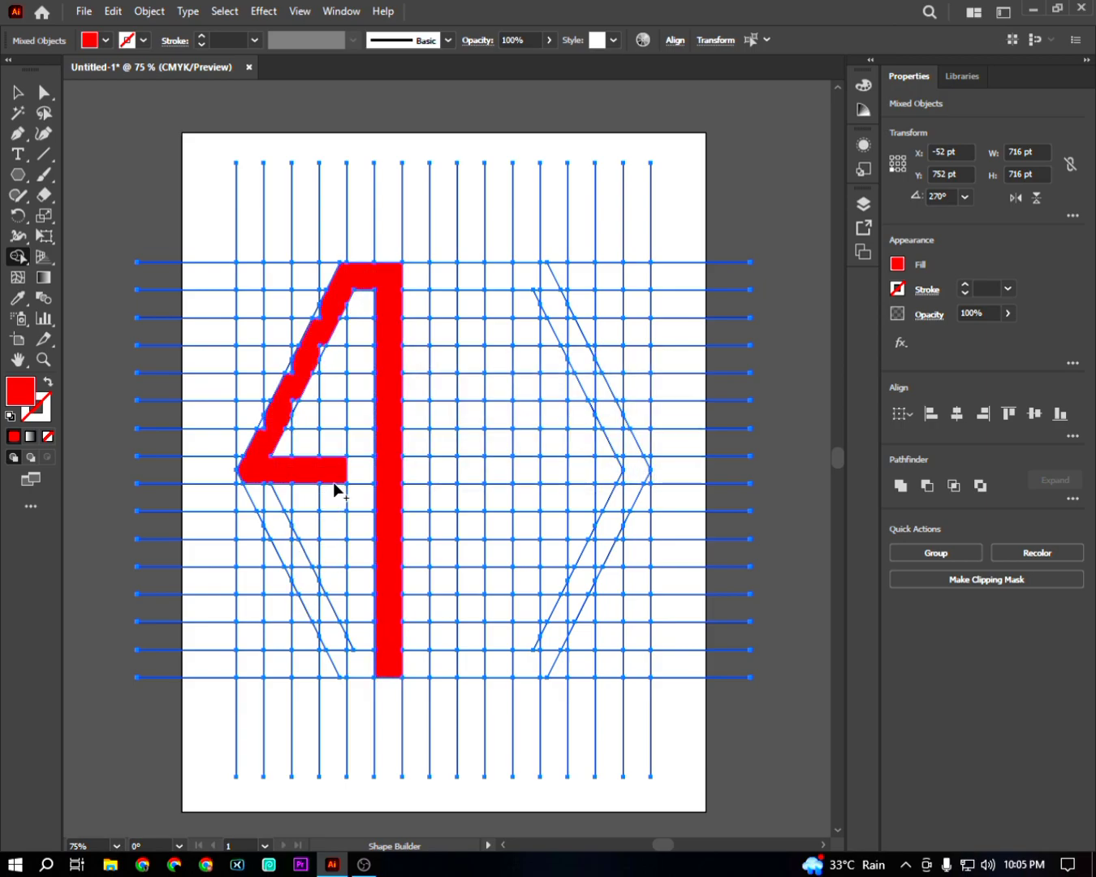
pyautogui.moveTo(333, 473); pyautogui.dragTo(381, 475)
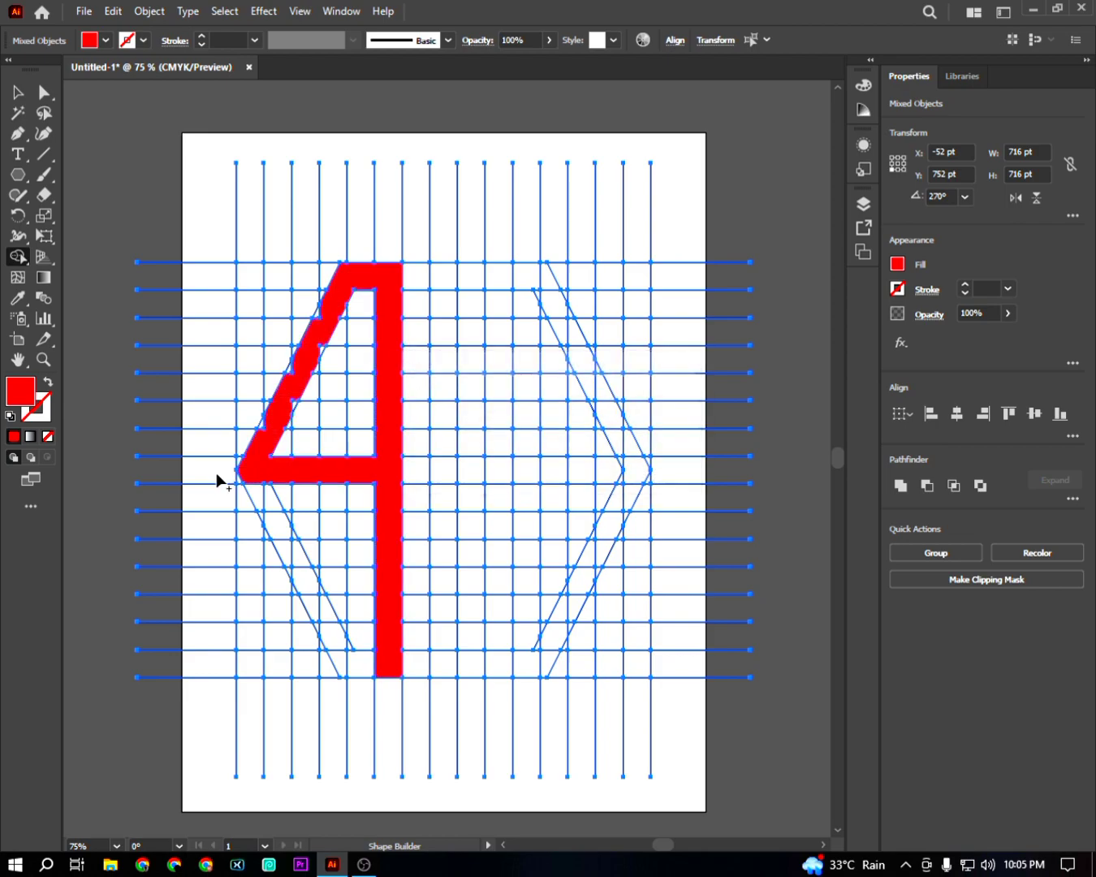
pyautogui.moveTo(243, 480)
pyautogui.mouseDown()
pyautogui.moveTo(281, 540)
pyautogui.moveTo(296, 539)
pyautogui.moveTo(257, 518)
pyautogui.moveTo(257, 490)
pyautogui.moveTo(265, 515)
pyautogui.moveTo(298, 535)
pyautogui.moveTo(276, 521)
pyautogui.mouseUp()
pyautogui.hotkey('ctrl', 'z')
pyautogui.hotkey('ctrl', 'z')
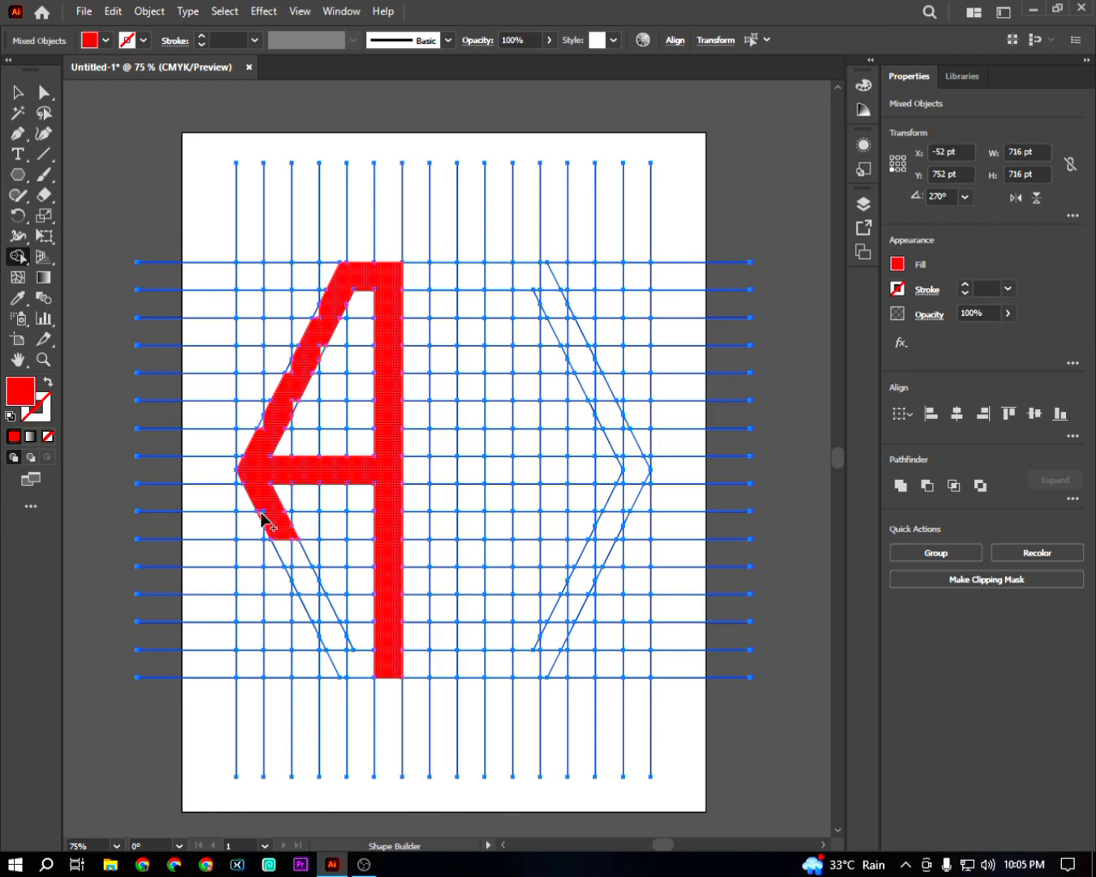
pyautogui.click(298, 561)
# Step: Build the letter B beside the A by merging two full-height columns with top, middle and bottom bars
pyautogui.moveTo(414, 276); pyautogui.dragTo(417, 674)
pyautogui.moveTo(450, 287)
pyautogui.mouseDown()
pyautogui.moveTo(467, 277)
pyautogui.moveTo(479, 336)
pyautogui.moveTo(478, 467)
pyautogui.moveTo(425, 462)
pyautogui.moveTo(471, 565)
pyautogui.mouseUp()
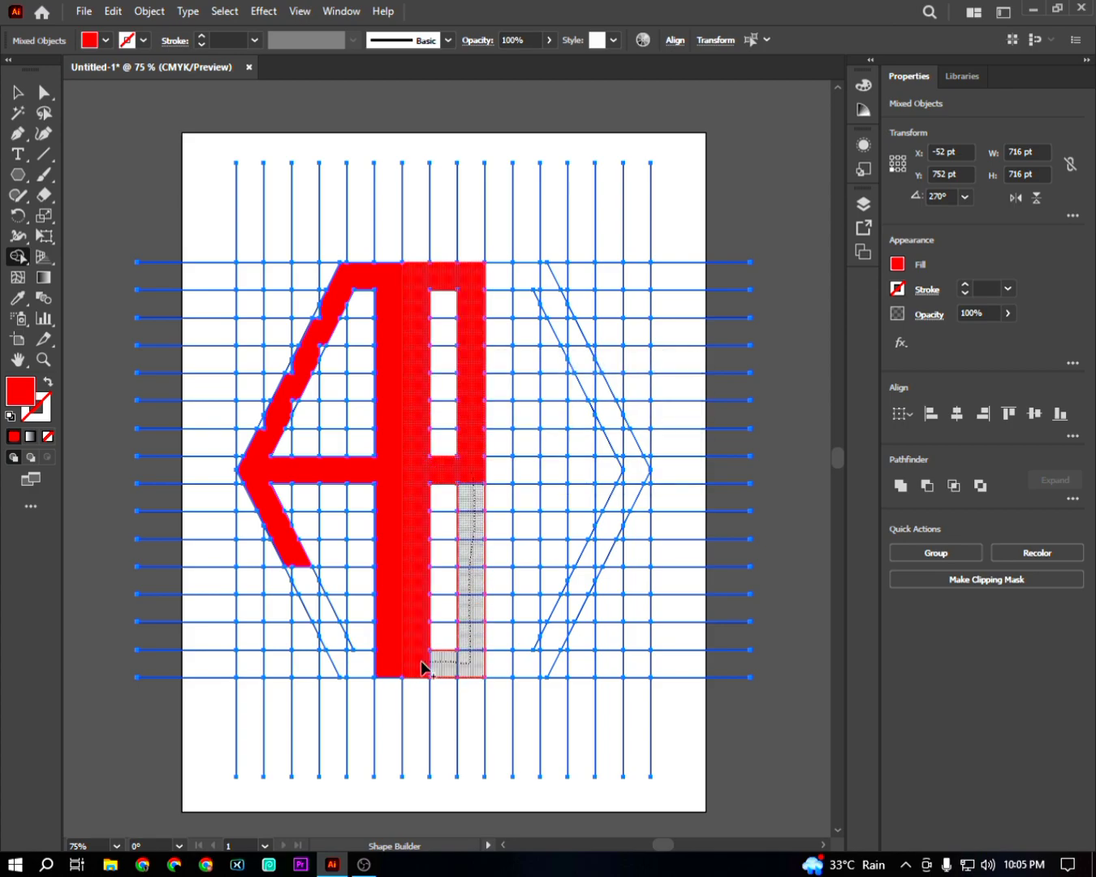
pyautogui.moveTo(421, 667); pyautogui.dragTo(425, 669)
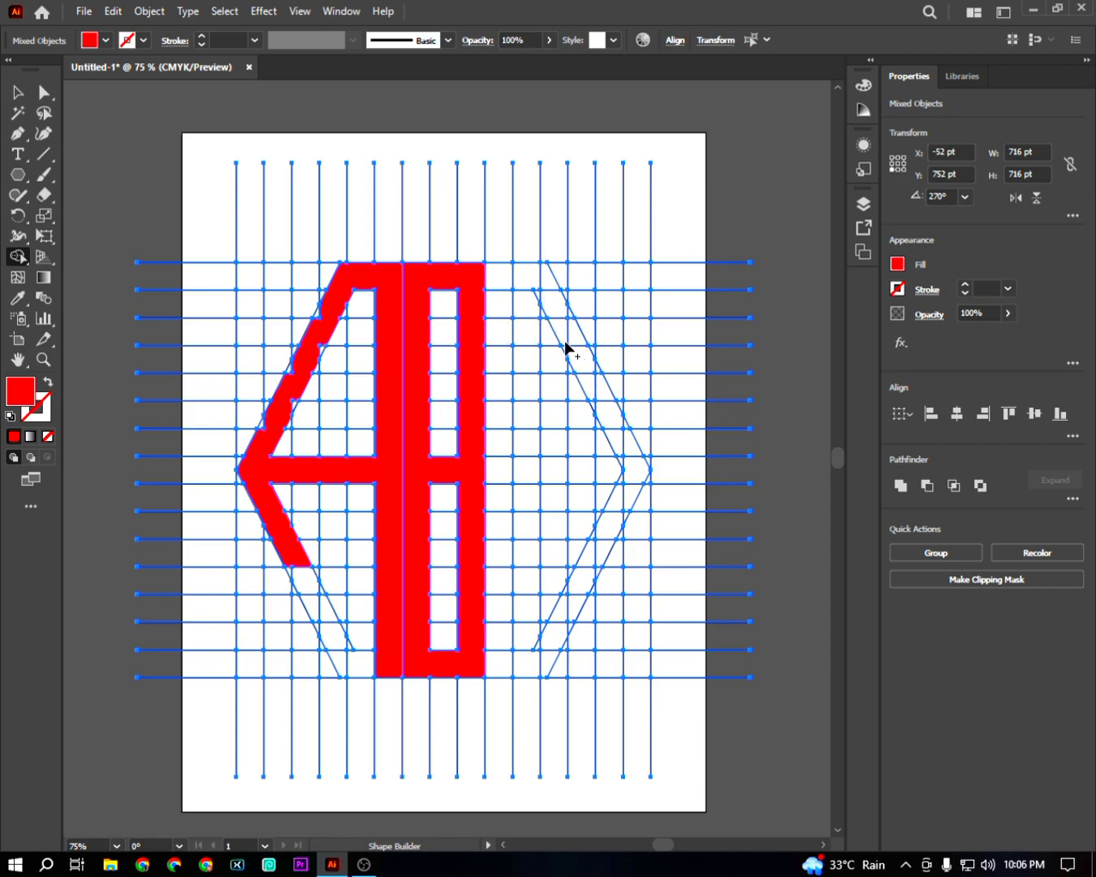
# Step: Build the letter C beside the B by merging a full-height stem with short upper and lower arms along the hexagon band
pyautogui.moveTo(568, 346)
pyautogui.mouseDown()
pyautogui.moveTo(541, 284)
pyautogui.moveTo(509, 284)
pyautogui.mouseUp()
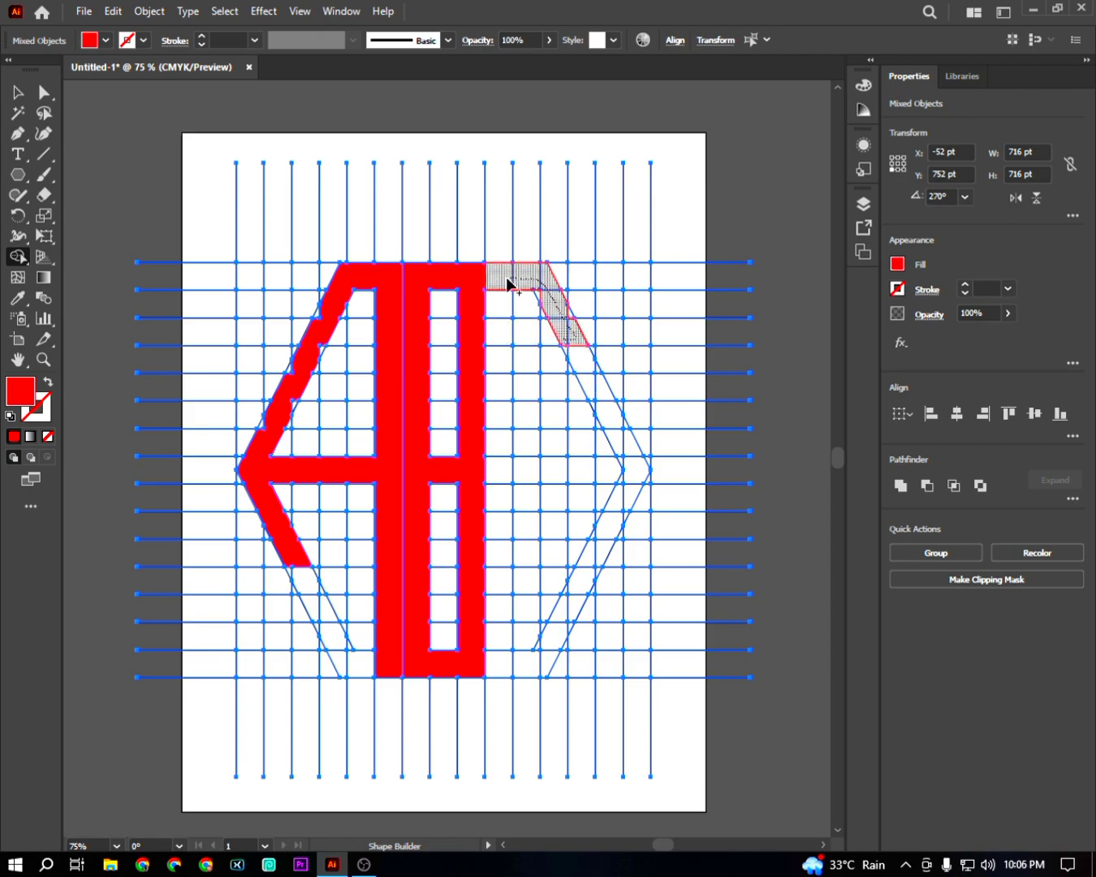
pyautogui.moveTo(500, 398); pyautogui.dragTo(498, 507)
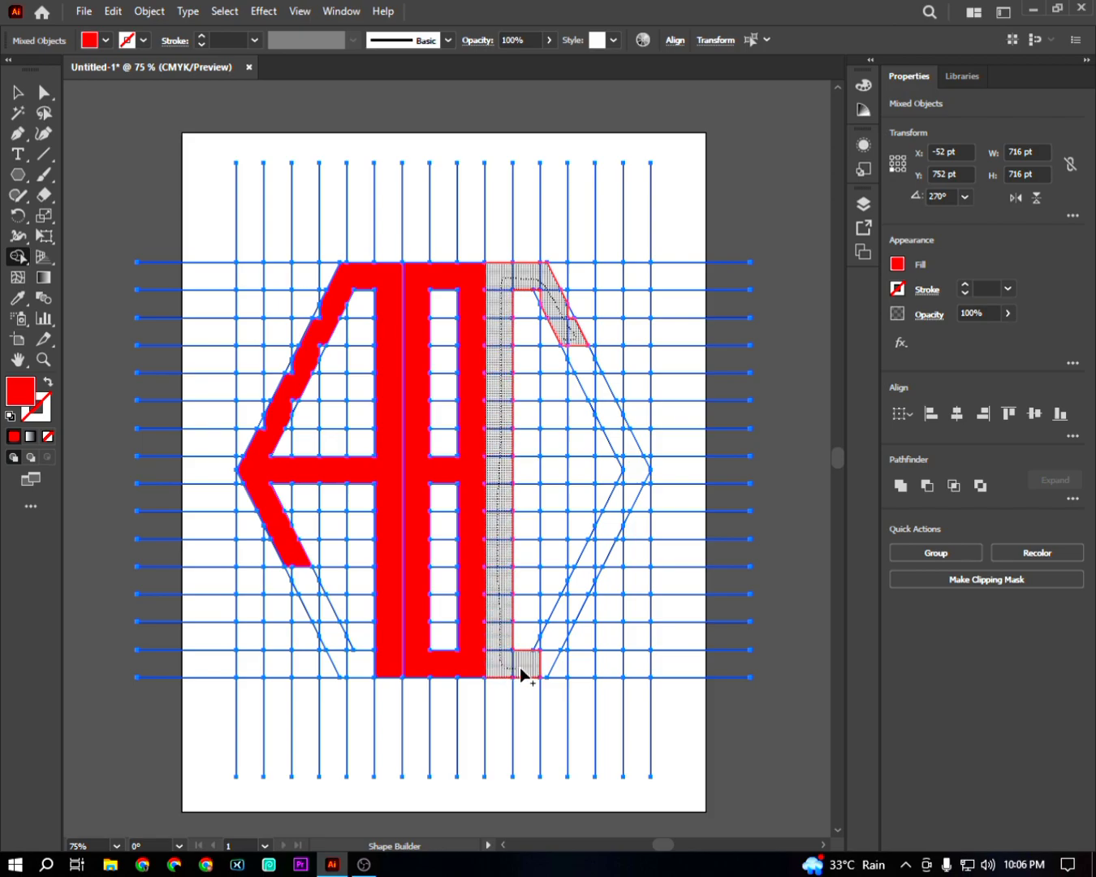
pyautogui.moveTo(530, 669); pyautogui.dragTo(546, 654)
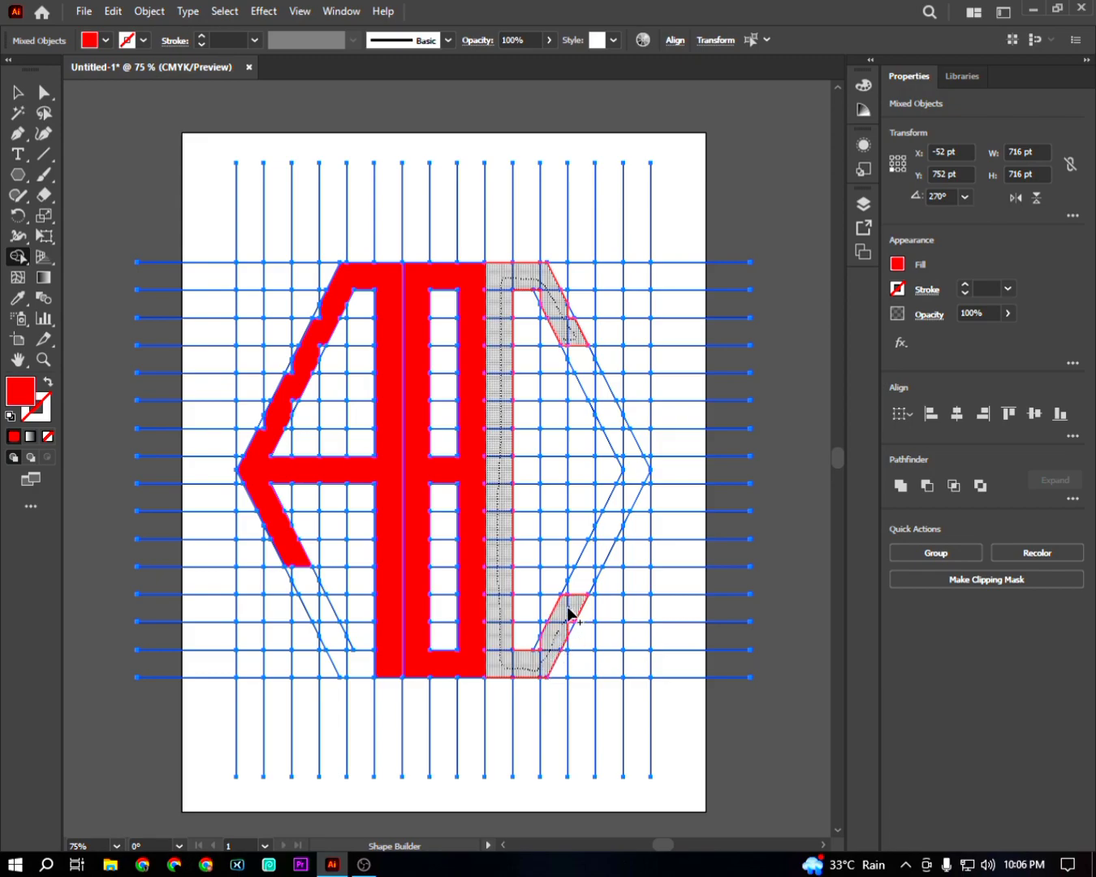
pyautogui.moveTo(571, 615); pyautogui.dragTo(573, 617)
# Step: Merge the leftover slivers along the C's lower arm into the letter to straighten its edges
pyautogui.press('z')
pyautogui.moveTo(515, 335); pyautogui.dragTo(663, 576)
pyautogui.hotkey('shift', 'm')
pyautogui.moveTo(614, 302); pyautogui.dragTo(557, 262)
pyautogui.press('space')
pyautogui.moveTo(611, 431); pyautogui.dragTo(622, 253)
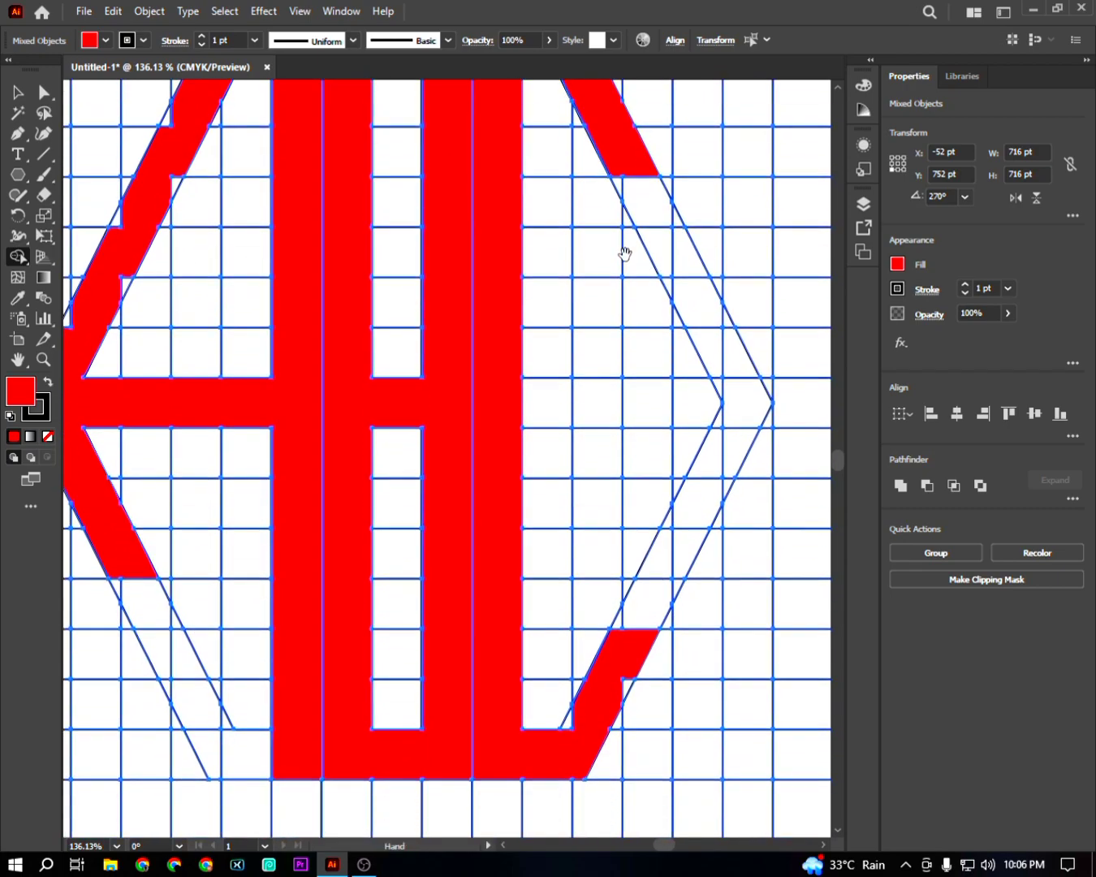
pyautogui.moveTo(611, 702)
pyautogui.mouseDown()
pyautogui.moveTo(626, 687)
pyautogui.moveTo(565, 727)
pyautogui.mouseUp()
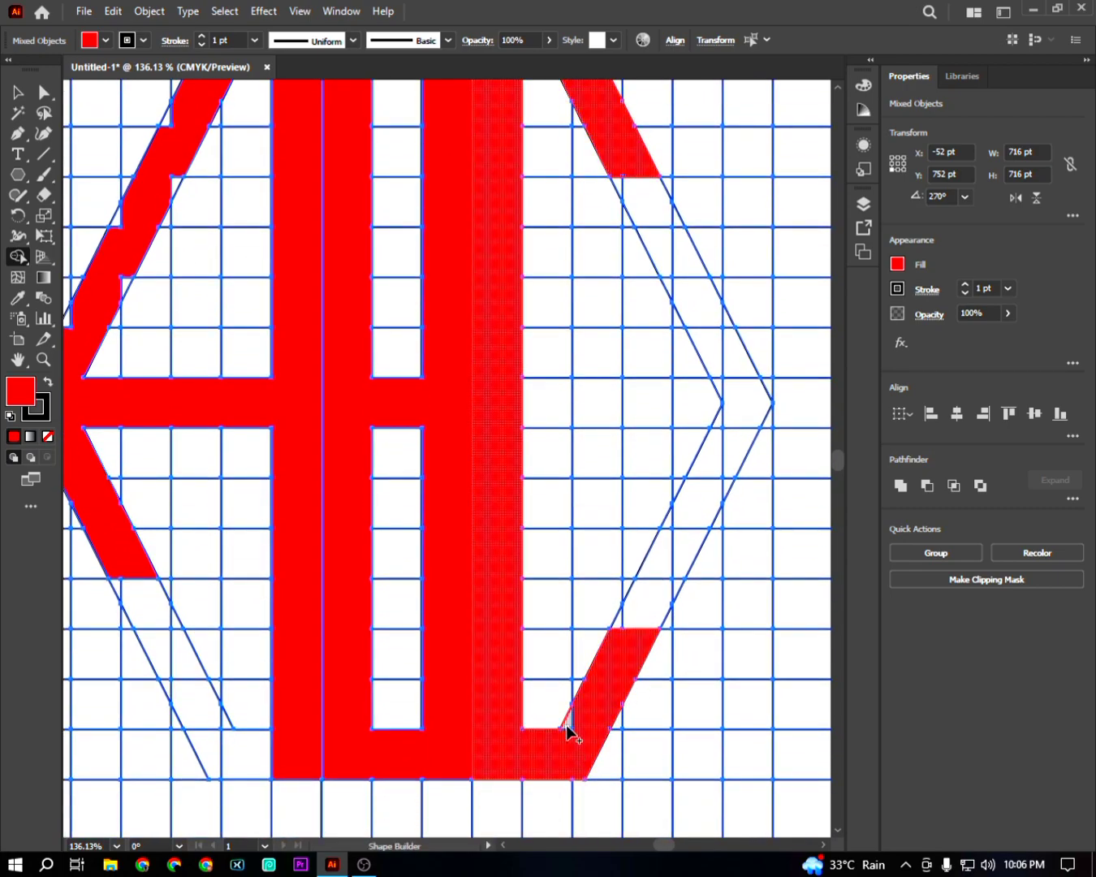
pyautogui.moveTo(488, 724); pyautogui.dragTo(632, 805)
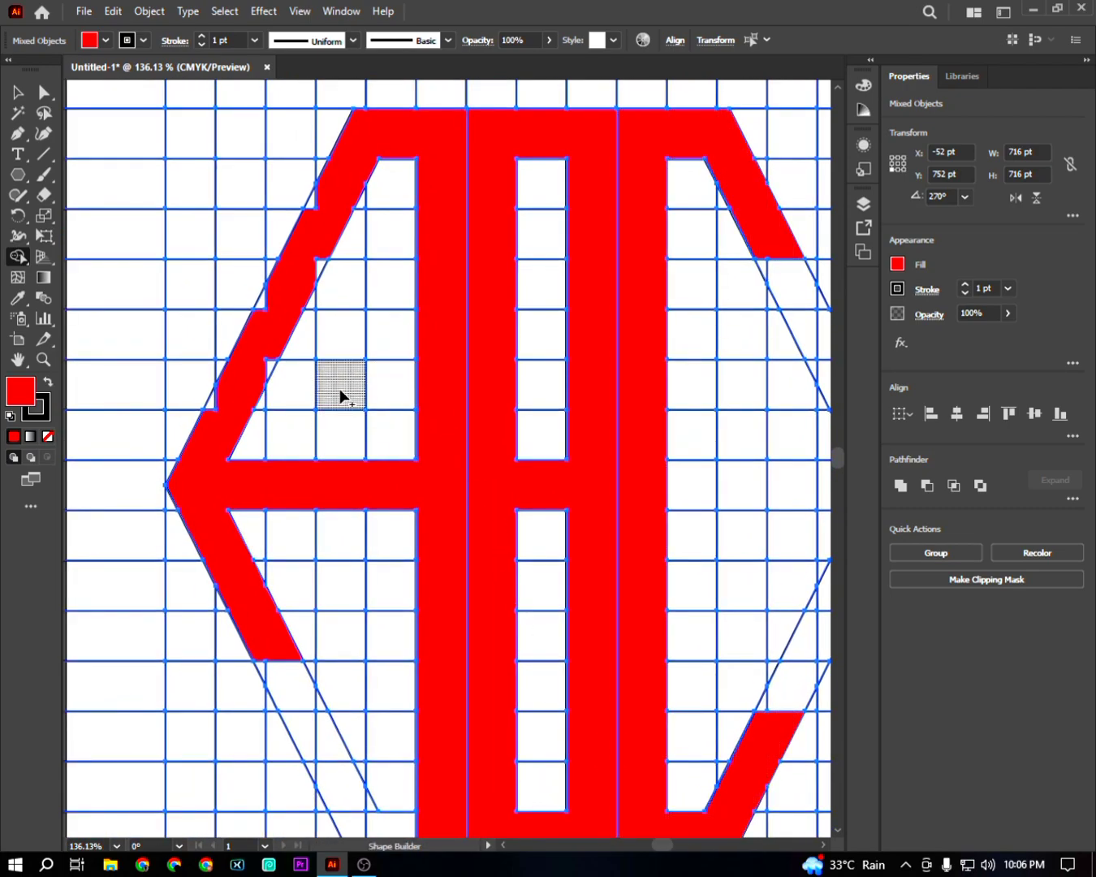
# Step: Merge the leftover slivers on both sides of the A's upper-left diagonal into the letter
pyautogui.moveTo(265, 364); pyautogui.dragTo(211, 406)
pyautogui.moveTo(257, 314)
pyautogui.mouseDown()
pyautogui.moveTo(266, 295)
pyautogui.moveTo(313, 273)
pyautogui.moveTo(323, 208)
pyautogui.moveTo(311, 198)
pyautogui.mouseUp()
pyautogui.moveTo(406, 532); pyautogui.dragTo(321, 511)
pyautogui.moveTo(525, 566); pyautogui.dragTo(445, 508)
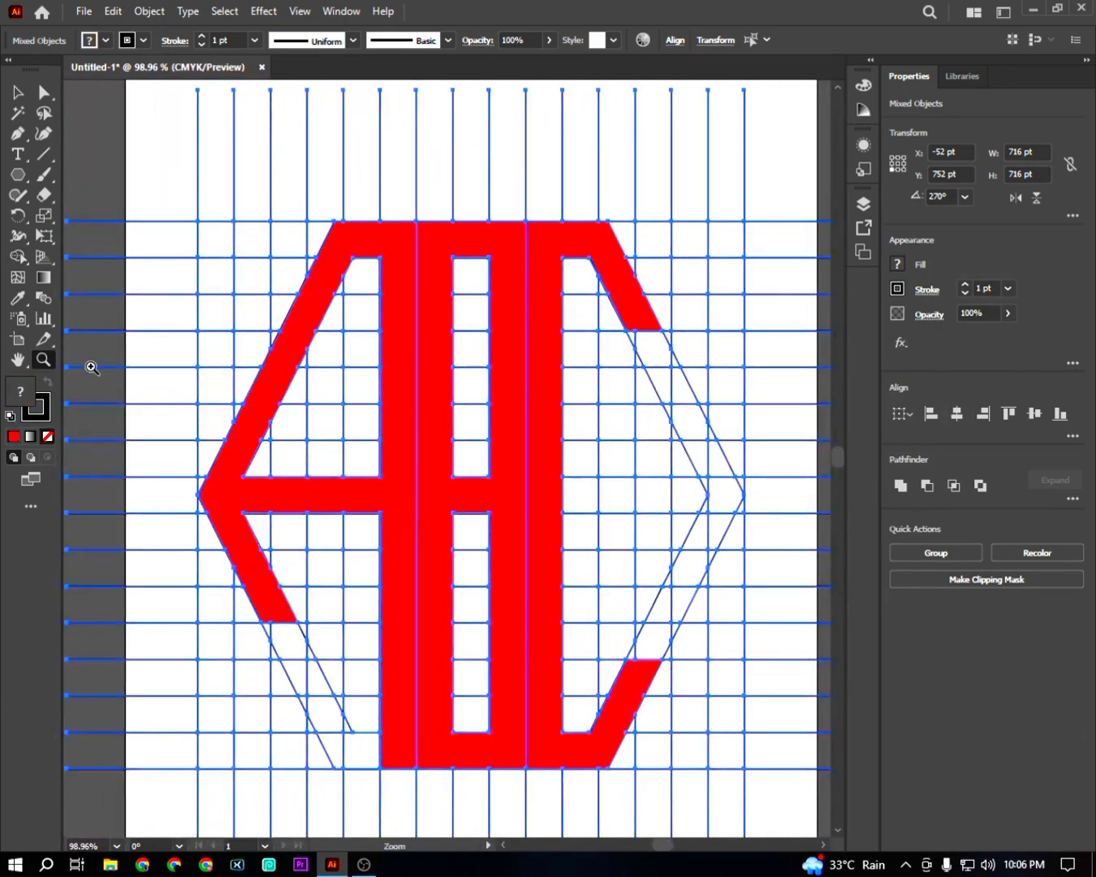
pyautogui.moveTo(386, 290); pyautogui.dragTo(637, 657)
pyautogui.moveTo(519, 621); pyautogui.dragTo(379, 170)
pyautogui.moveTo(609, 140); pyautogui.dragTo(311, 97)
pyautogui.moveTo(331, 635)
pyautogui.mouseDown()
pyautogui.moveTo(483, 443)
pyautogui.moveTo(548, 432)
pyautogui.moveTo(609, 592)
pyautogui.moveTo(274, 726)
pyautogui.moveTo(316, 743)
pyautogui.moveTo(415, 741)
pyautogui.moveTo(261, 571)
pyautogui.moveTo(230, 569)
pyautogui.moveTo(306, 562)
pyautogui.mouseUp()
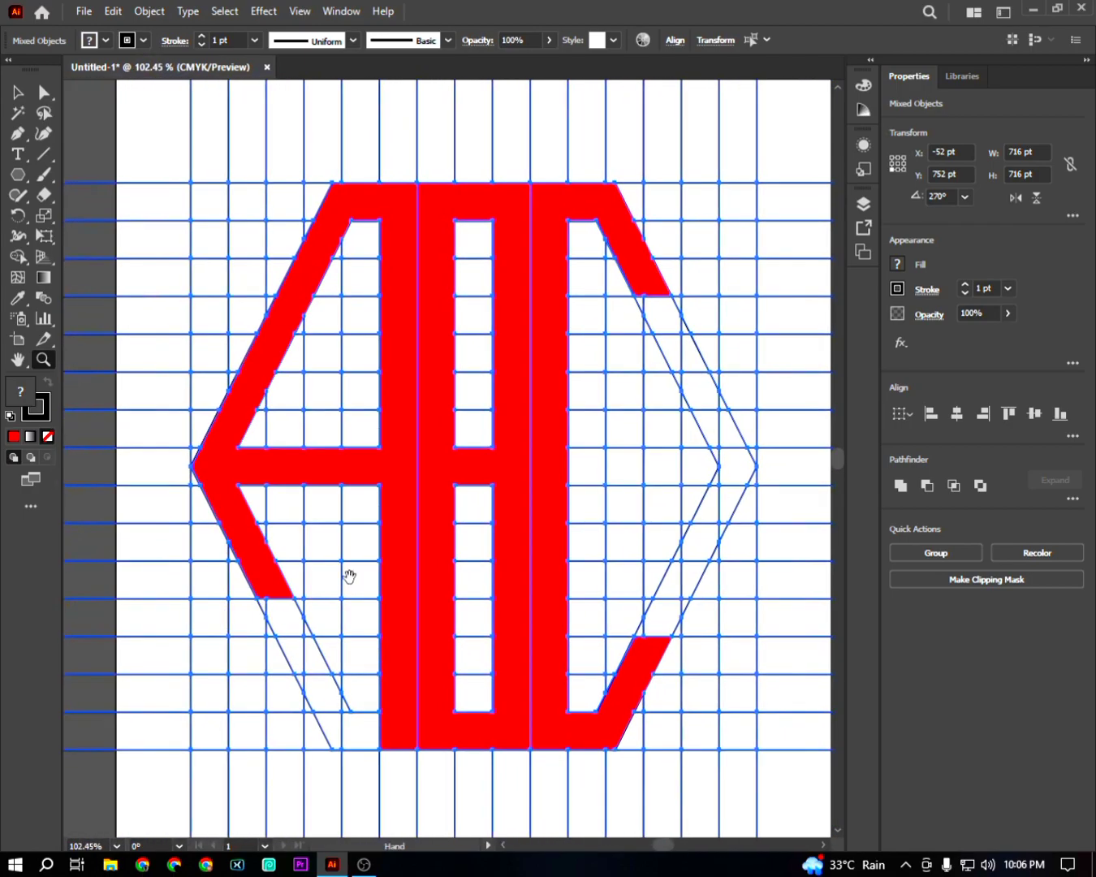
# Step: Select all red letter shapes by their fill with the Magic Wand and cut them from the artwork
pyautogui.click(17, 91)
pyautogui.click(108, 110)
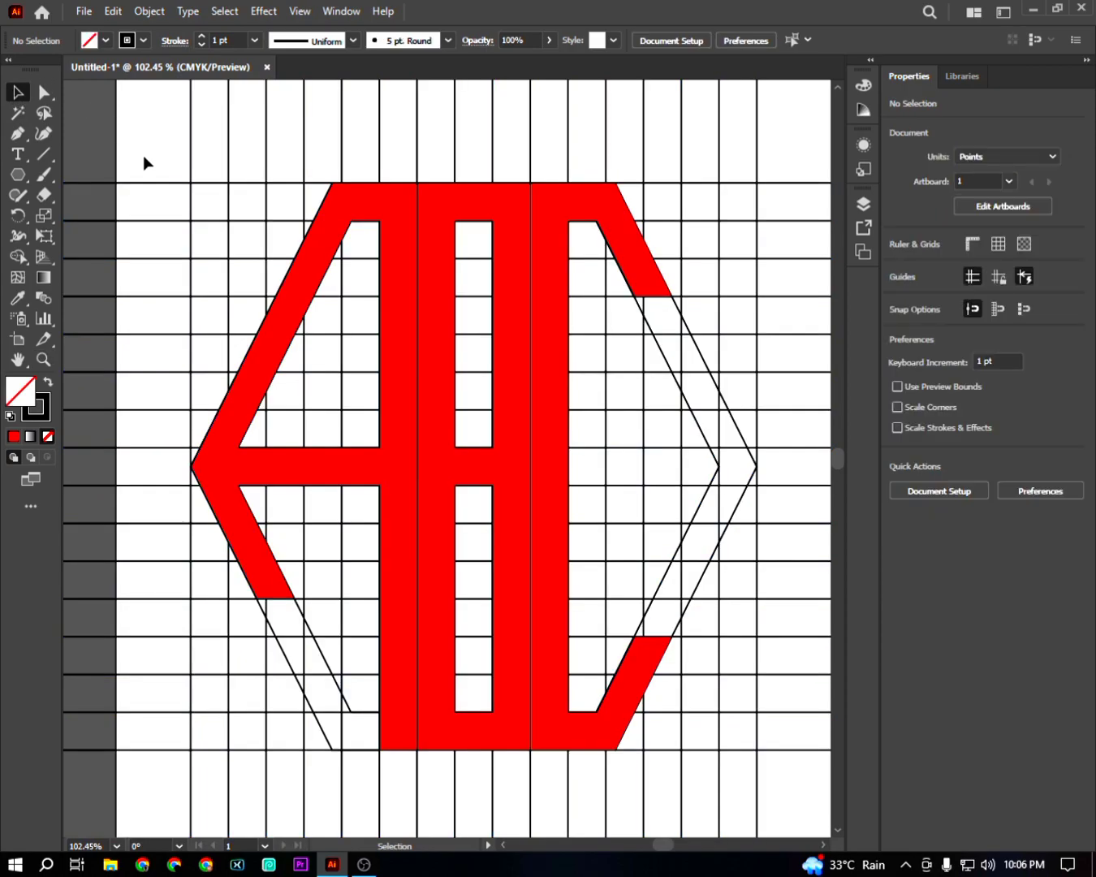
pyautogui.press('y')
pyautogui.click(358, 198)
pyautogui.press('Delete')
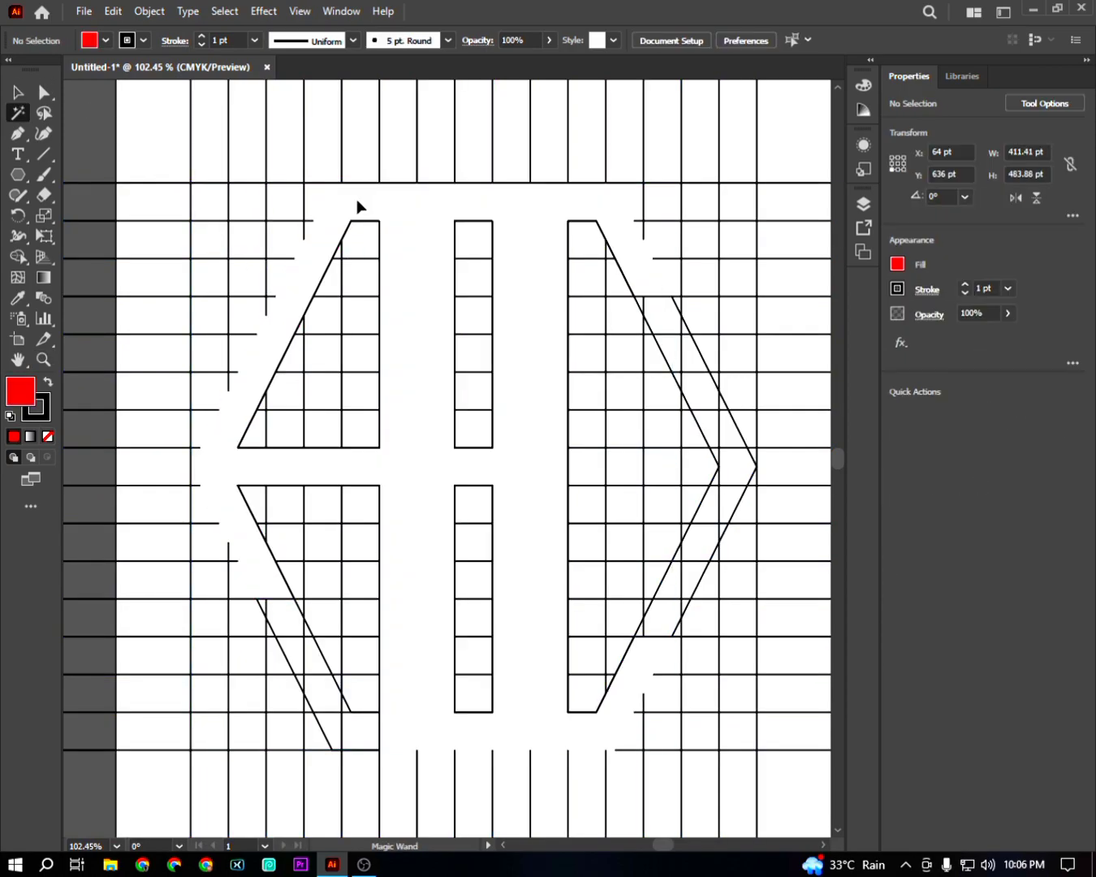
# Step: Delete all remaining grid and hexagon lines and paste the red letters back onto the artboard
pyautogui.hotkey('ctrl', 'a')
pyautogui.press('Delete')
pyautogui.hotkey('ctrl', 'f')
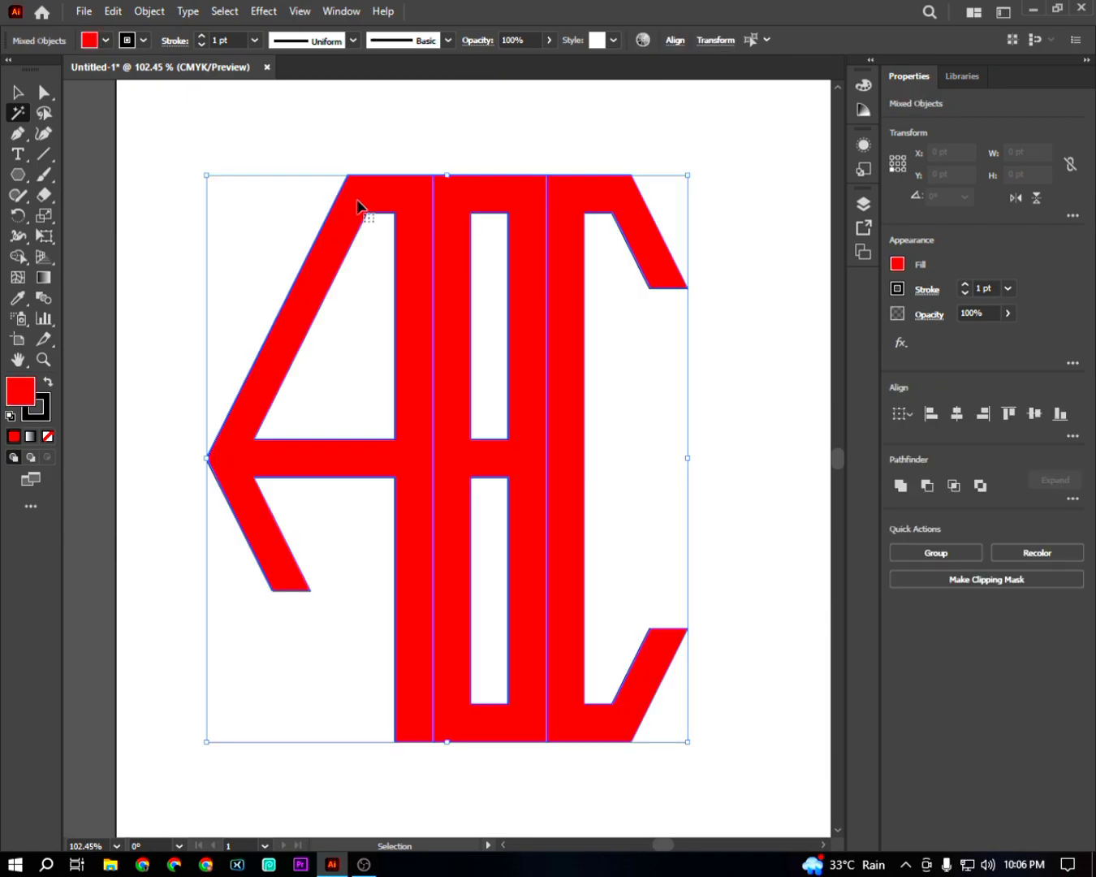
# Step: Remove the black stroke from all of the selected red letters
pyautogui.click(17, 91)
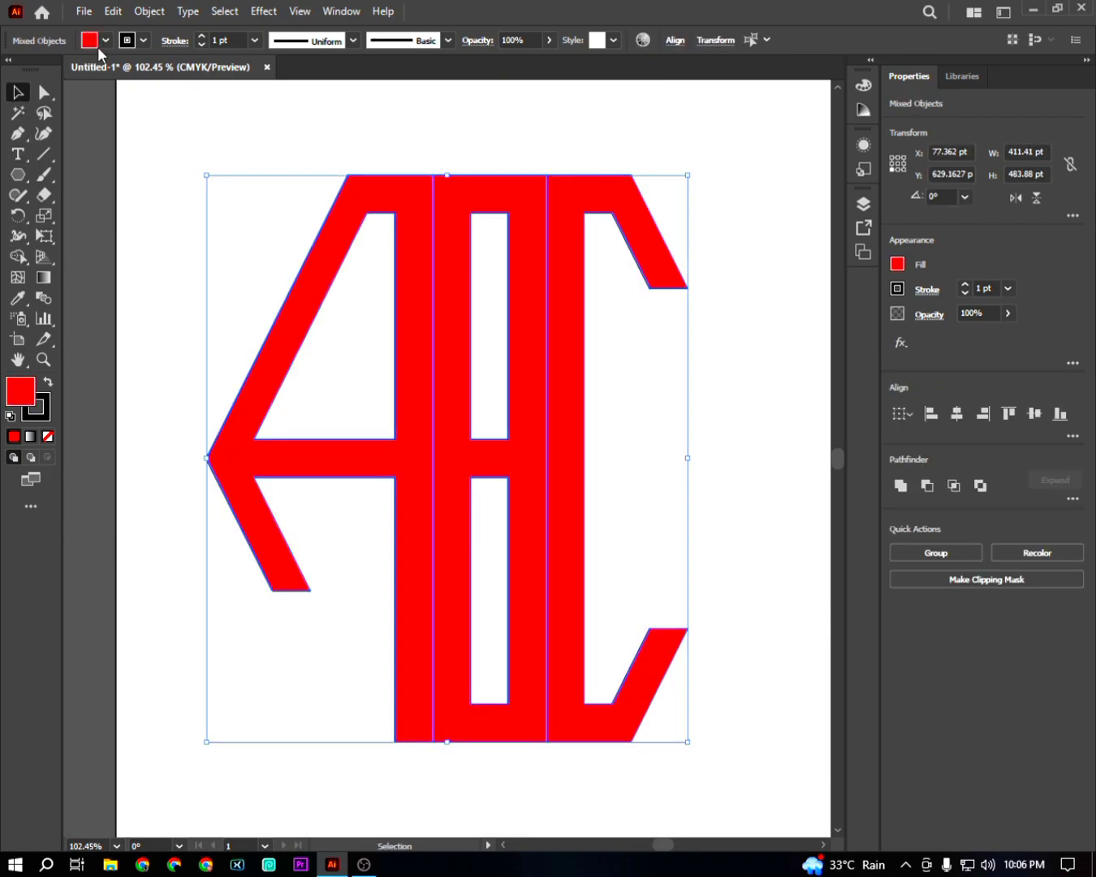
pyautogui.click(144, 39)
pyautogui.click(12, 69)
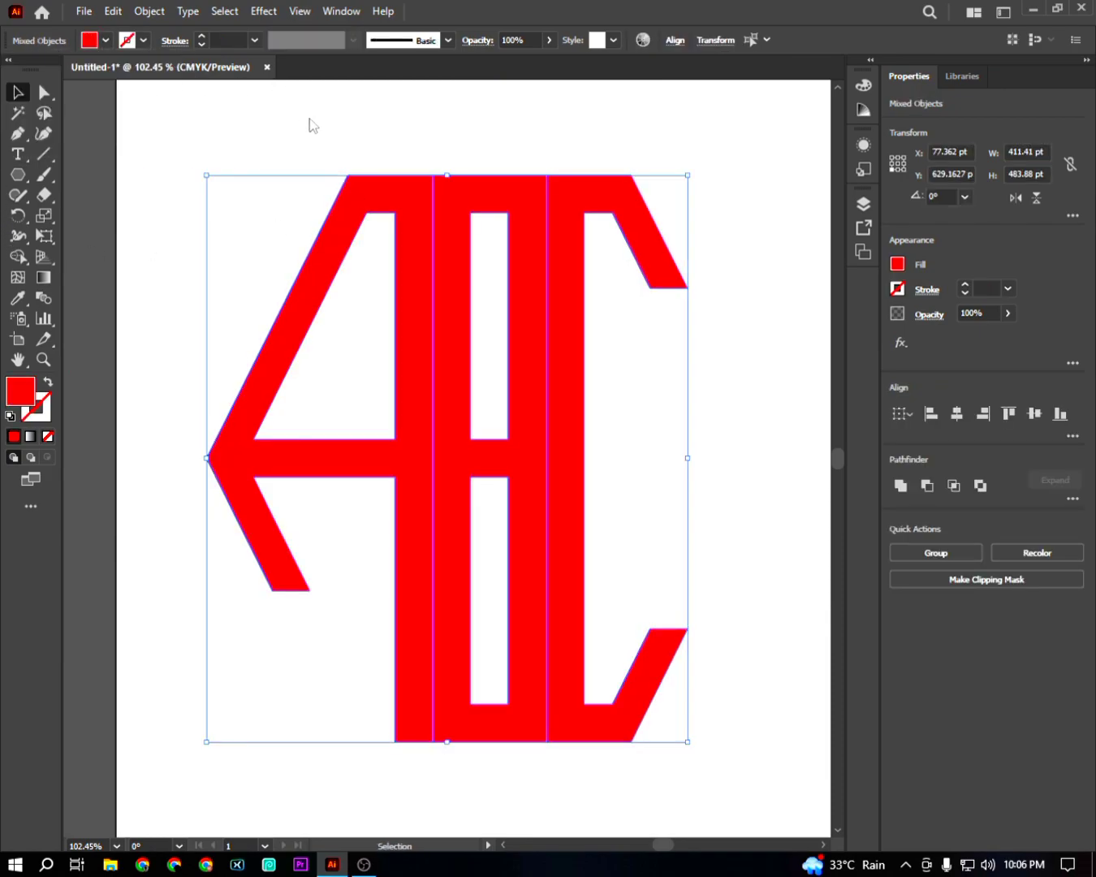
# Step: Offset the paths of the red letters by 5 pt with miter joins and a miter limit of 4
pyautogui.click(150, 12)
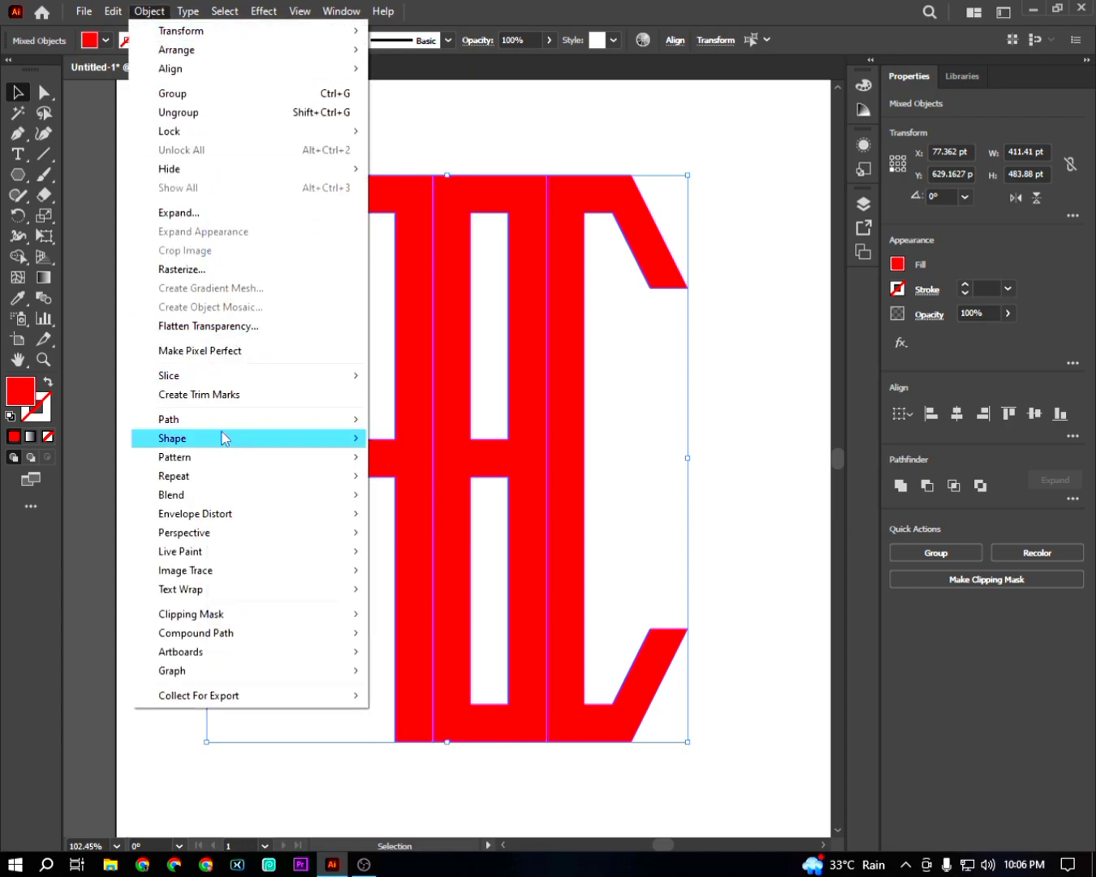
pyautogui.moveTo(331, 427)
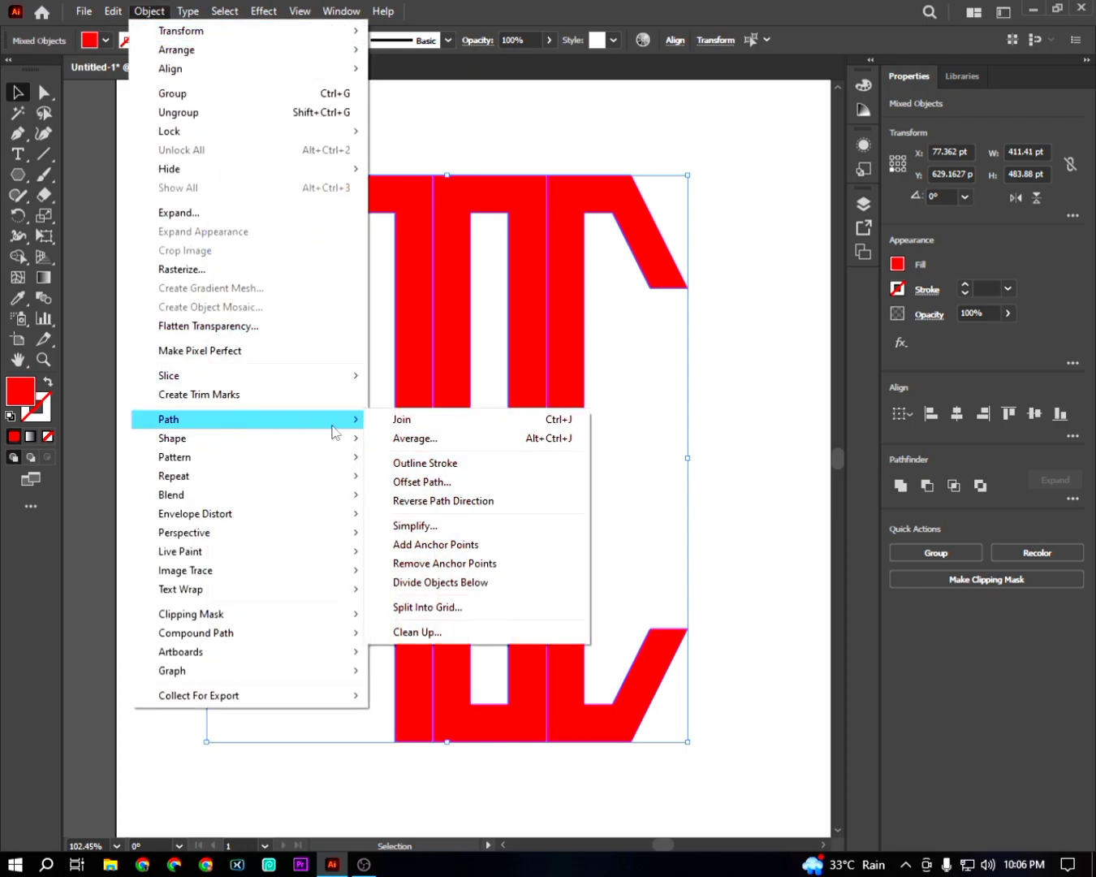
pyautogui.click(485, 488)
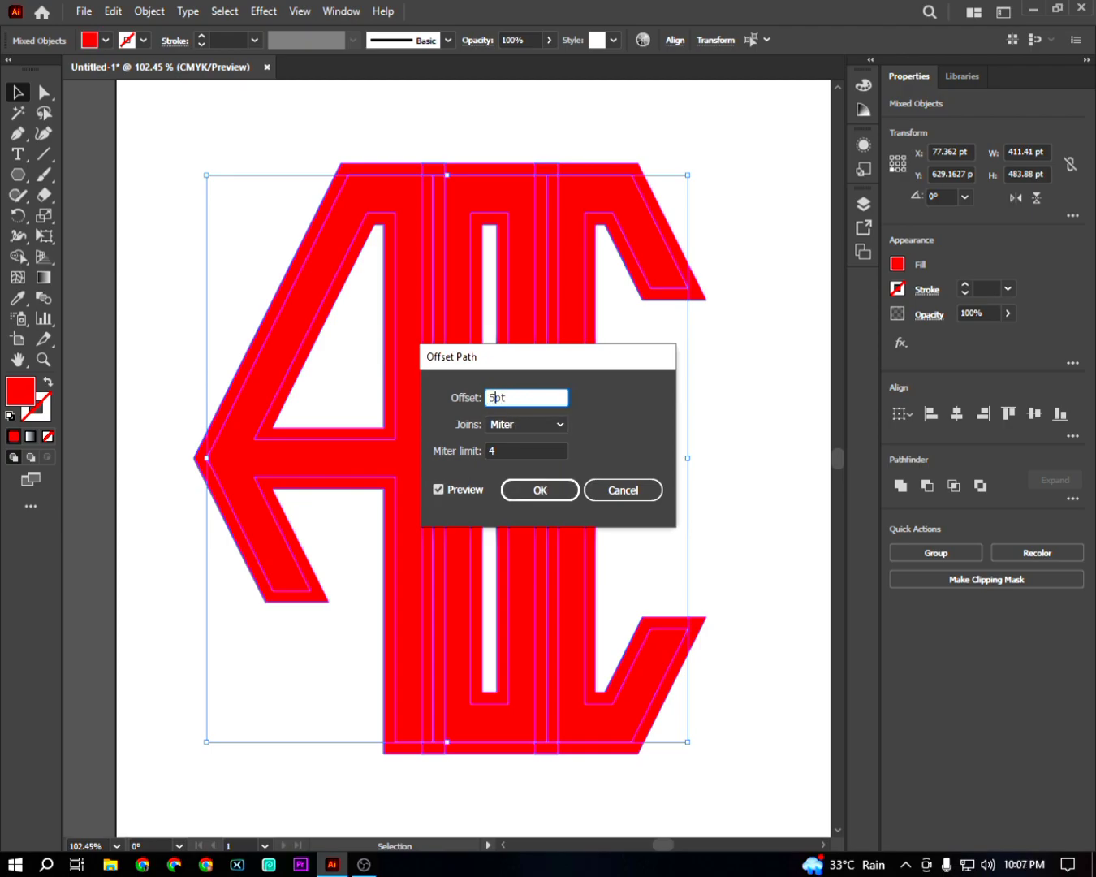
pyautogui.click(516, 489)
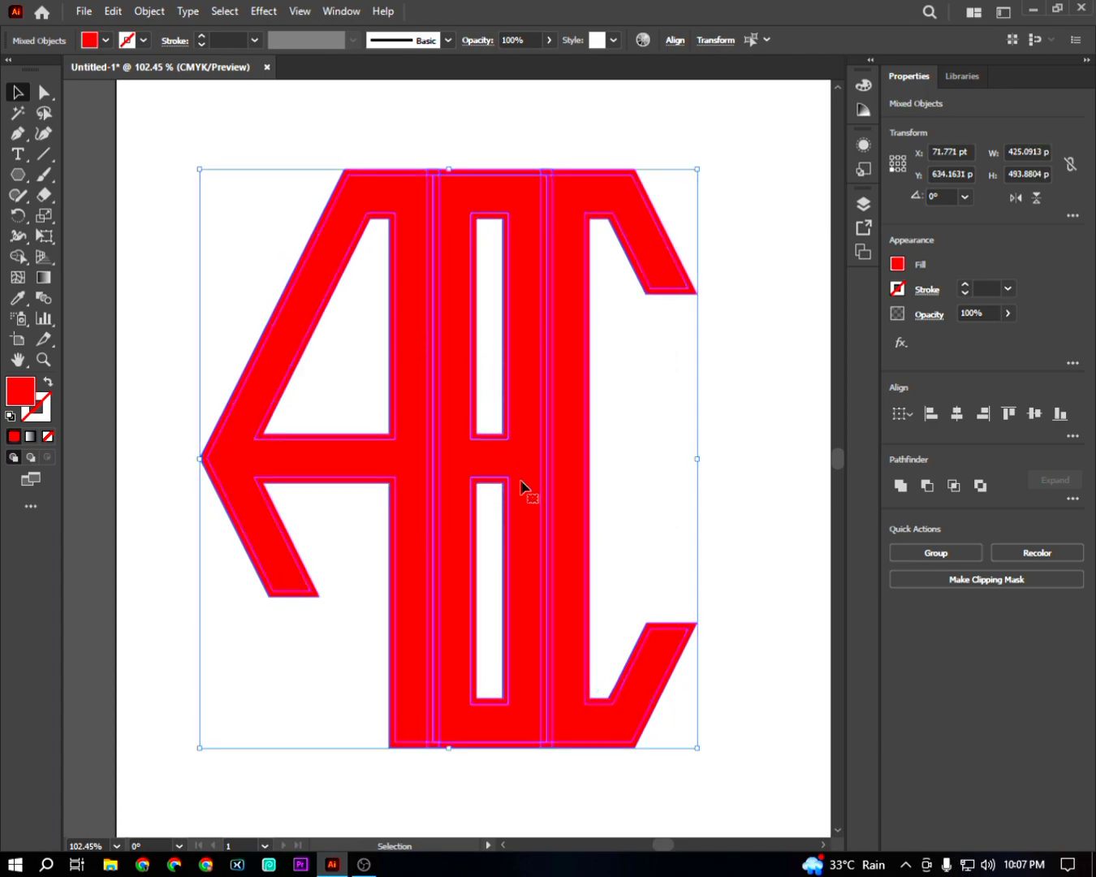
# Step: Cut away the overlap strips between A, B and C and the offset borders around the letters with the Shape Builder, then deselect
pyautogui.hotkey('shift', 'm')
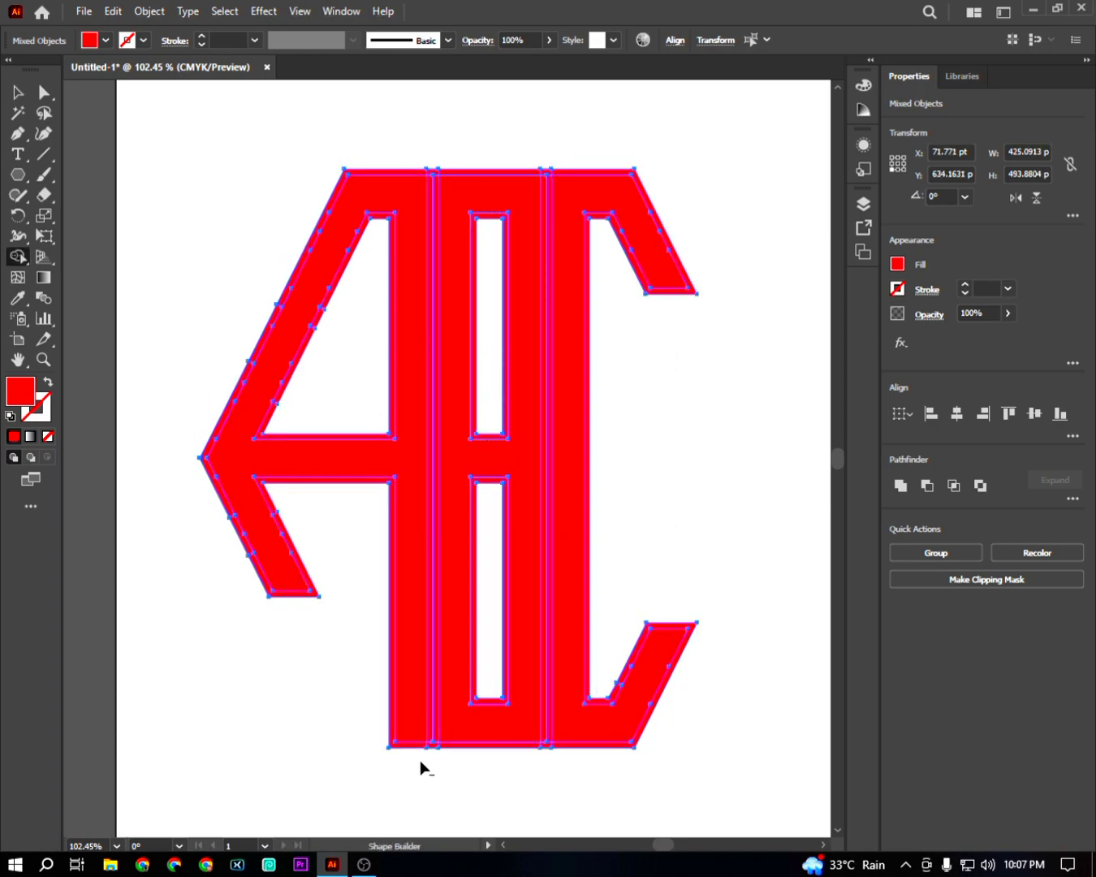
pyautogui.keyDown('alt'); pyautogui.click(431, 740); pyautogui.keyUp('alt')
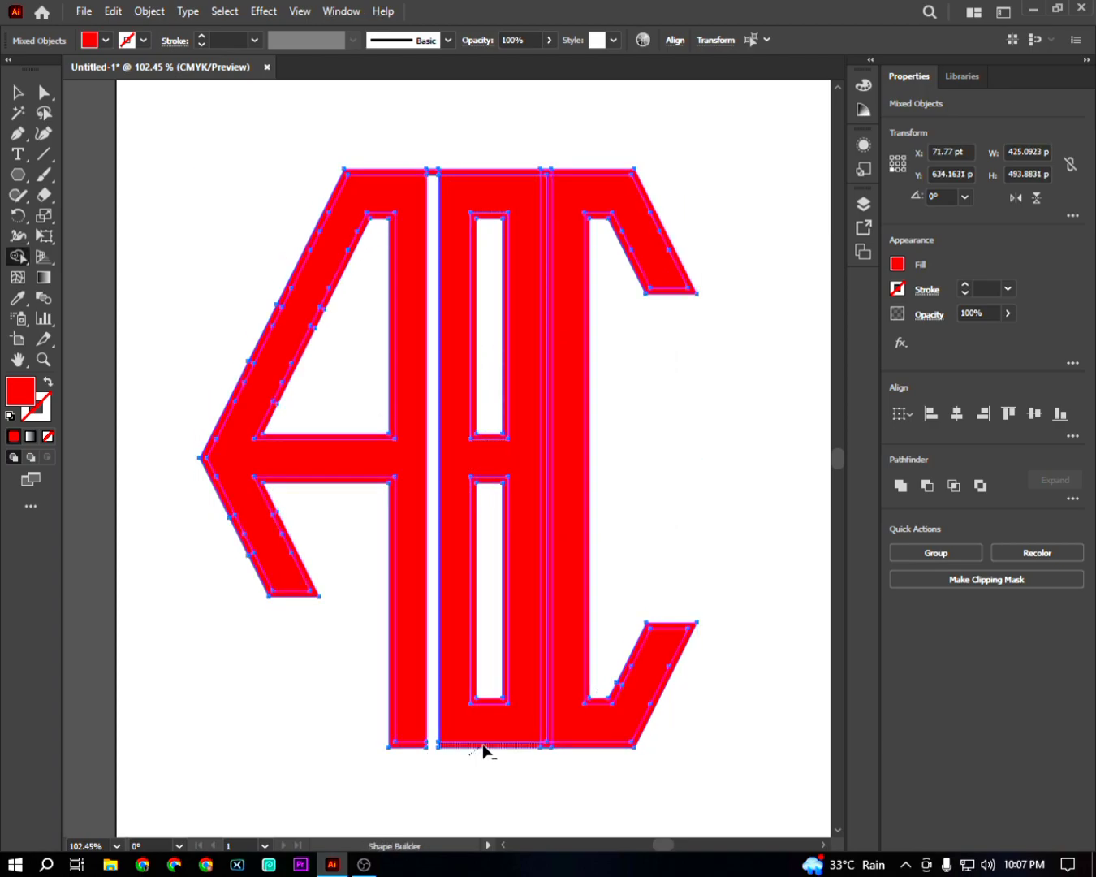
pyautogui.keyDown('alt'); pyautogui.click(546, 741); pyautogui.keyUp('alt')
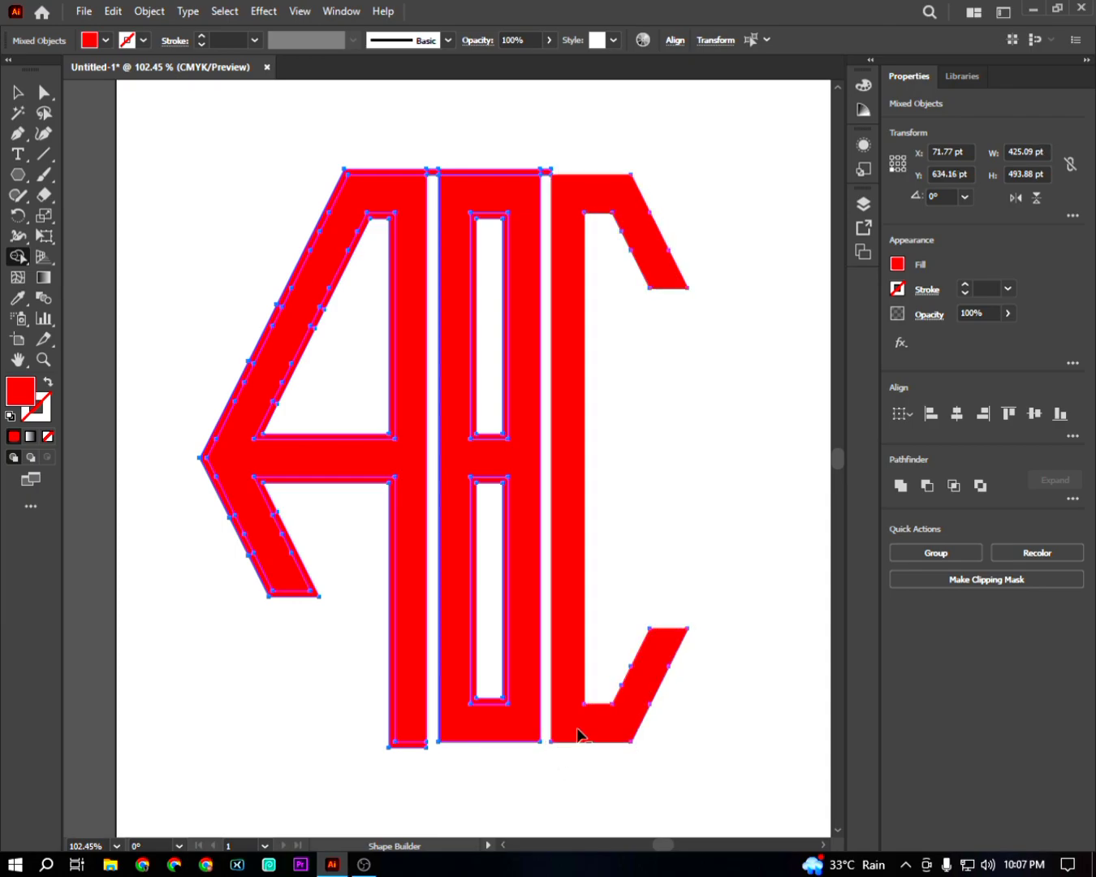
pyautogui.keyDown('alt'); pyautogui.click(534, 171); pyautogui.keyUp('alt')
pyautogui.keyDown('alt'); pyautogui.click(432, 172); pyautogui.keyUp('alt')
pyautogui.keyDown('alt'); pyautogui.click(406, 172); pyautogui.keyUp('alt')
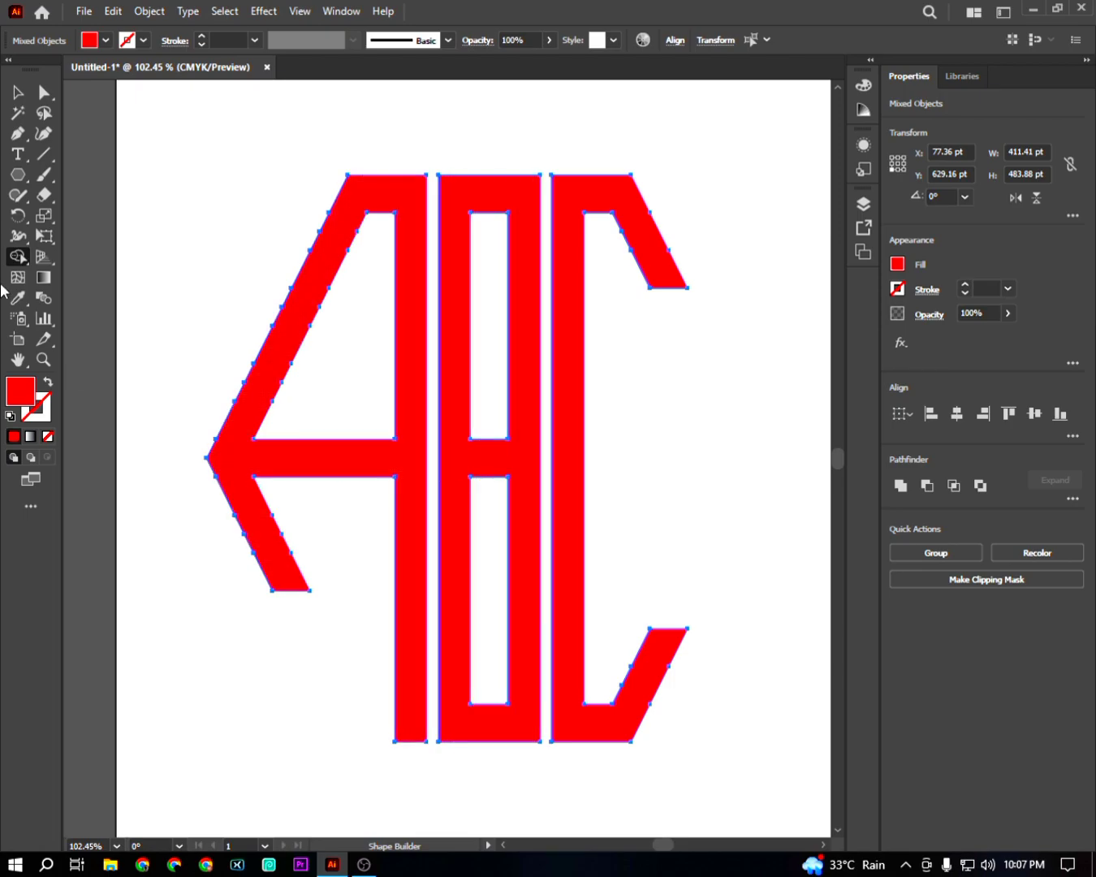
pyautogui.click(18, 92)
pyautogui.click(257, 165)
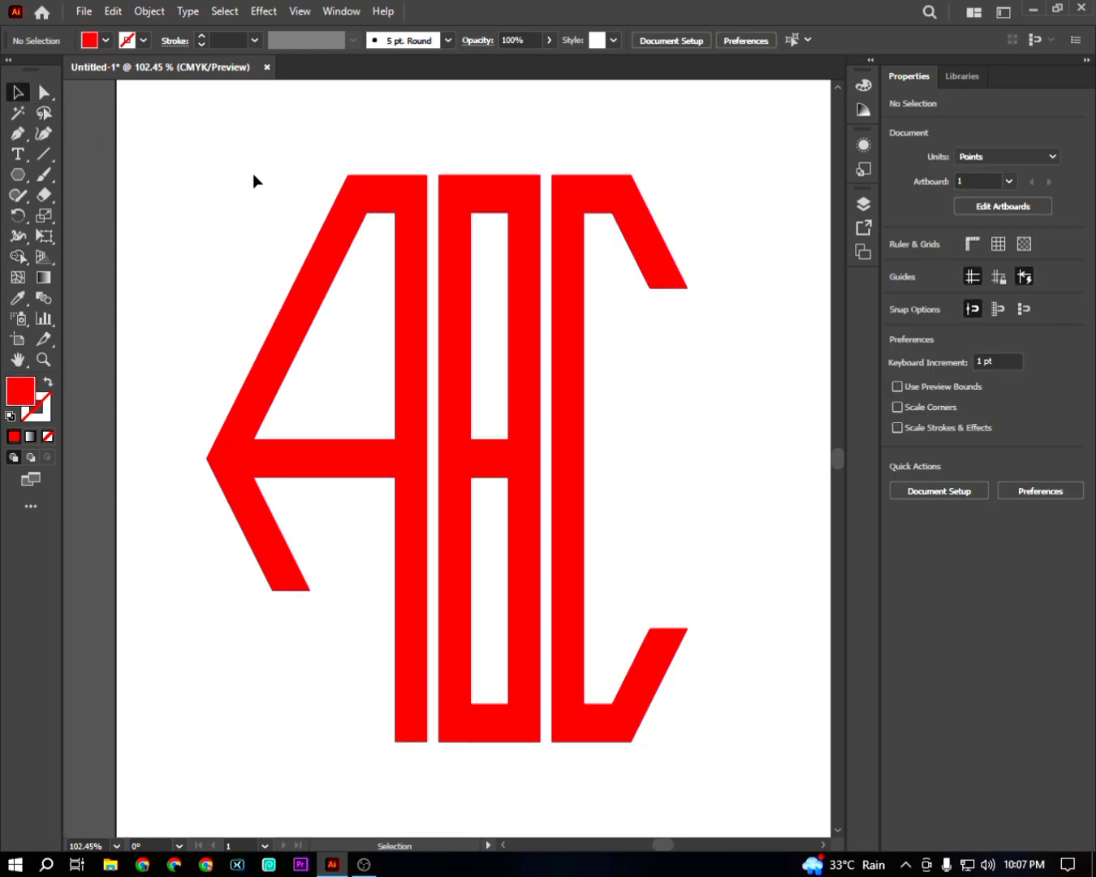
pyautogui.press('z')
pyautogui.moveTo(584, 521); pyautogui.dragTo(492, 476)
pyautogui.press('space')
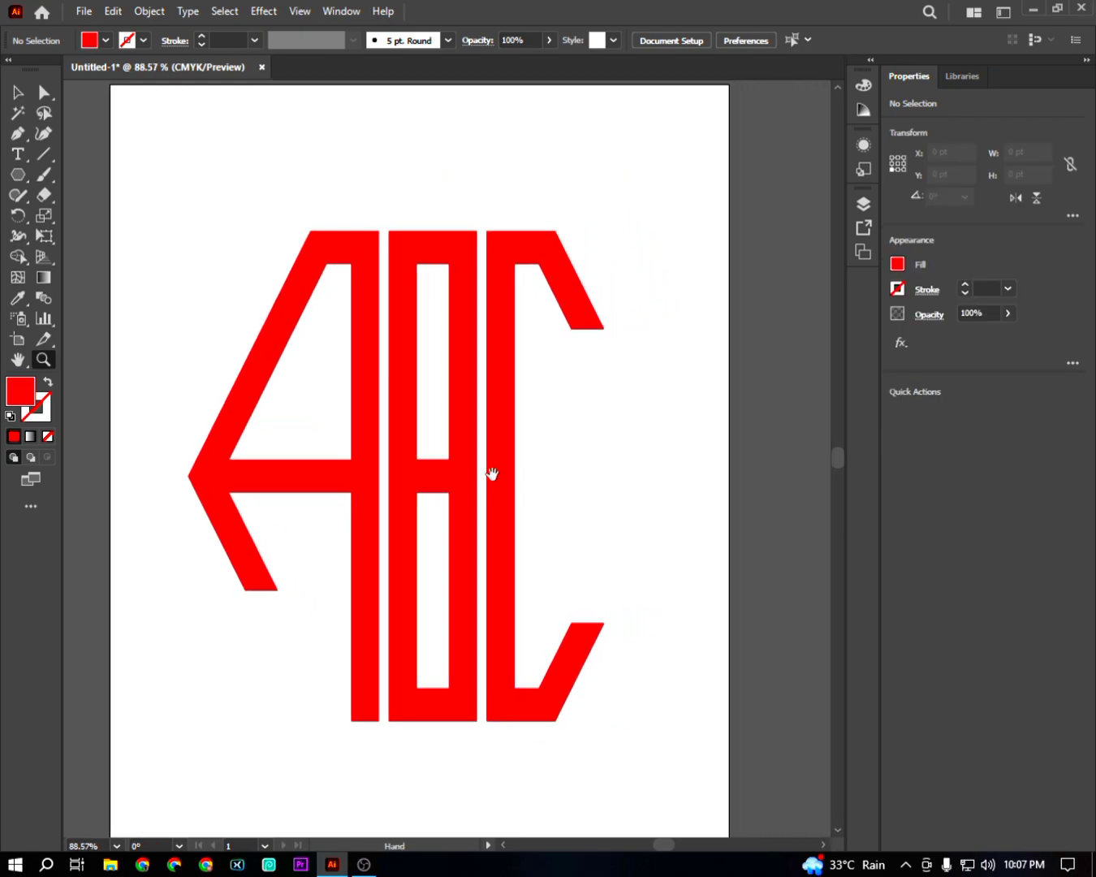
pyautogui.click(18, 91)
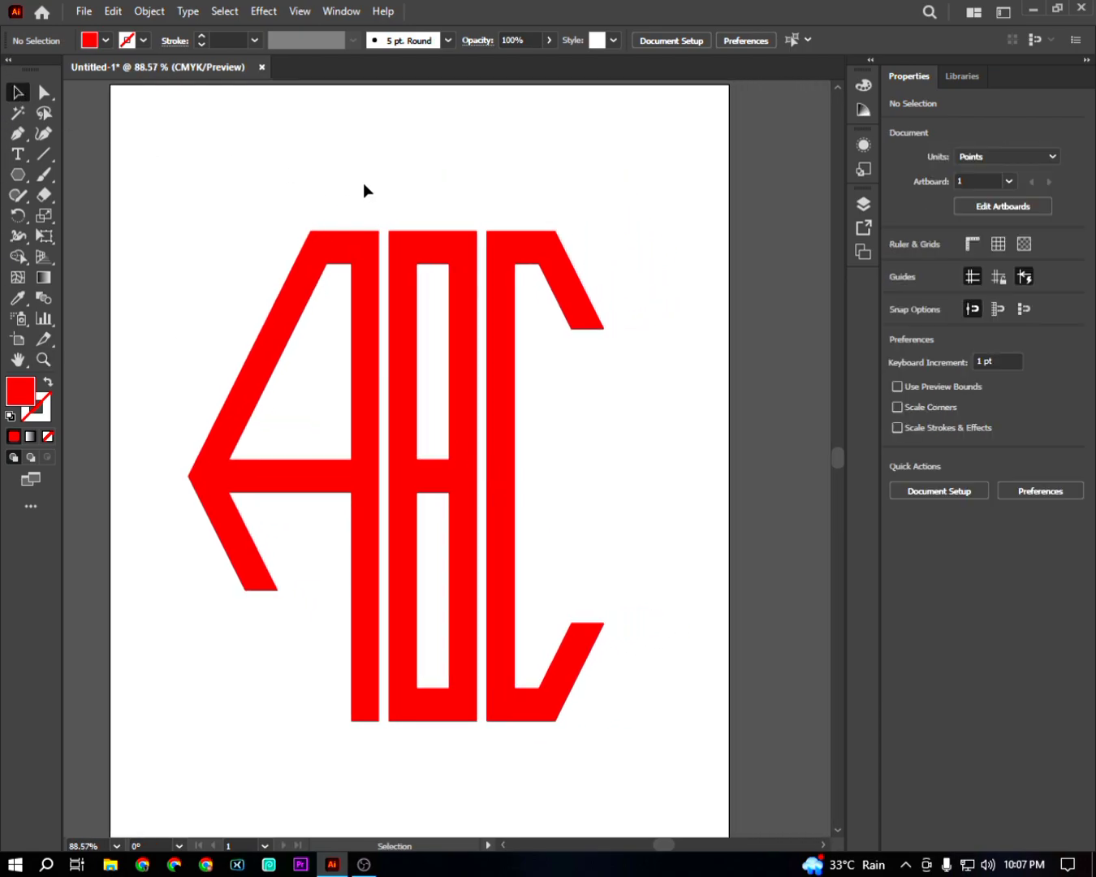